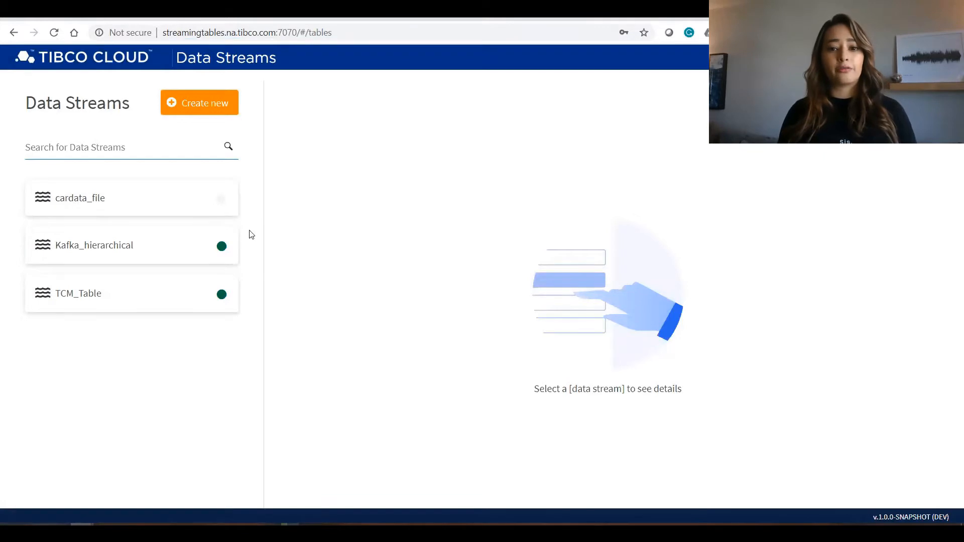
- Start creating a new data stream with Apache Kafka as the data source
click(195, 99)
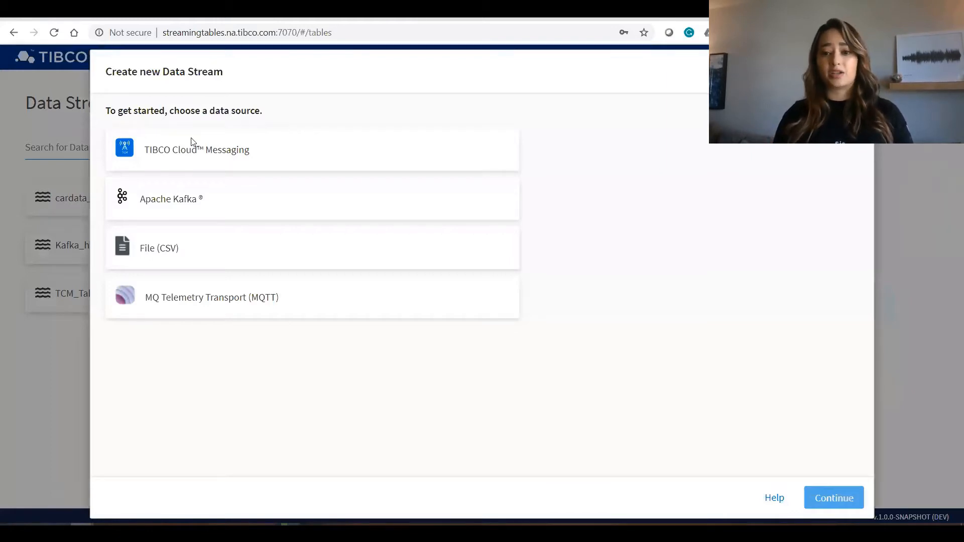
click(200, 219)
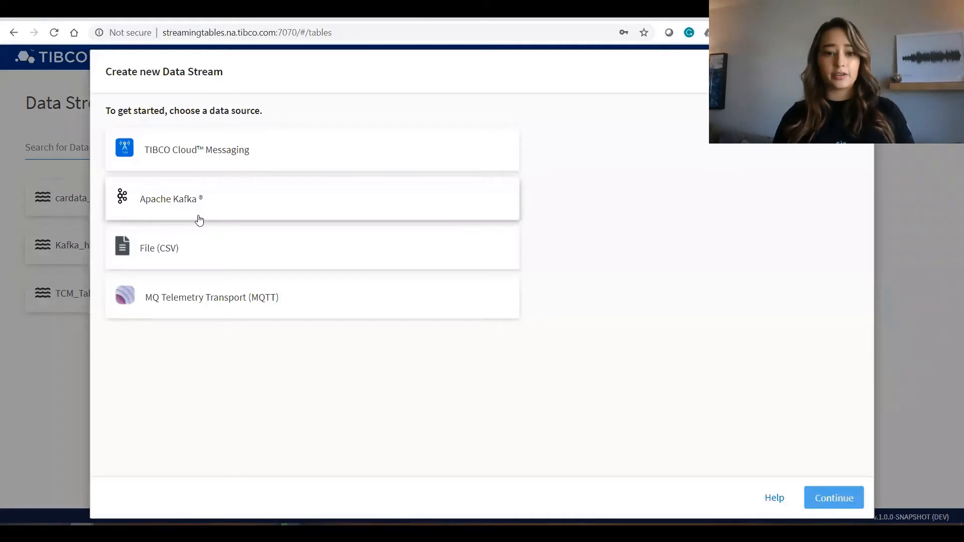
click(200, 220)
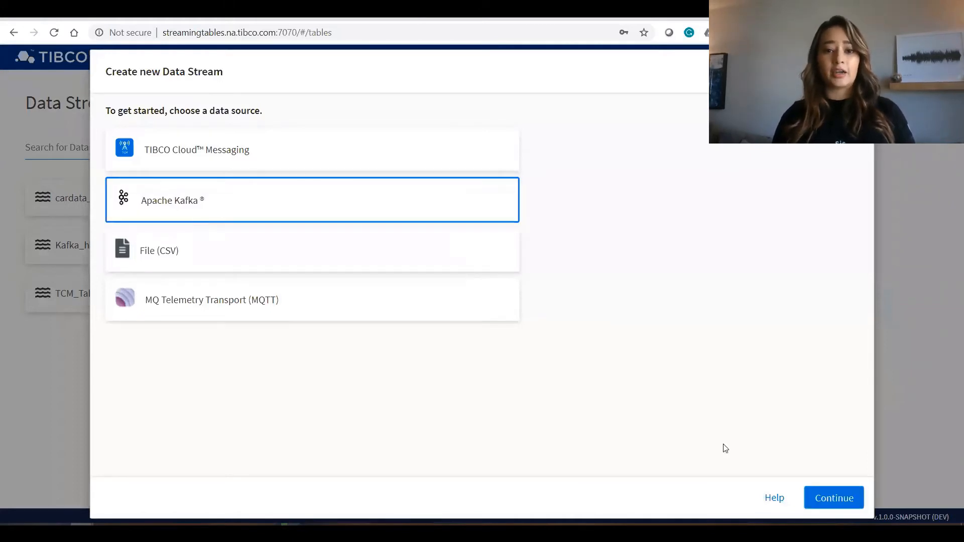
click(835, 499)
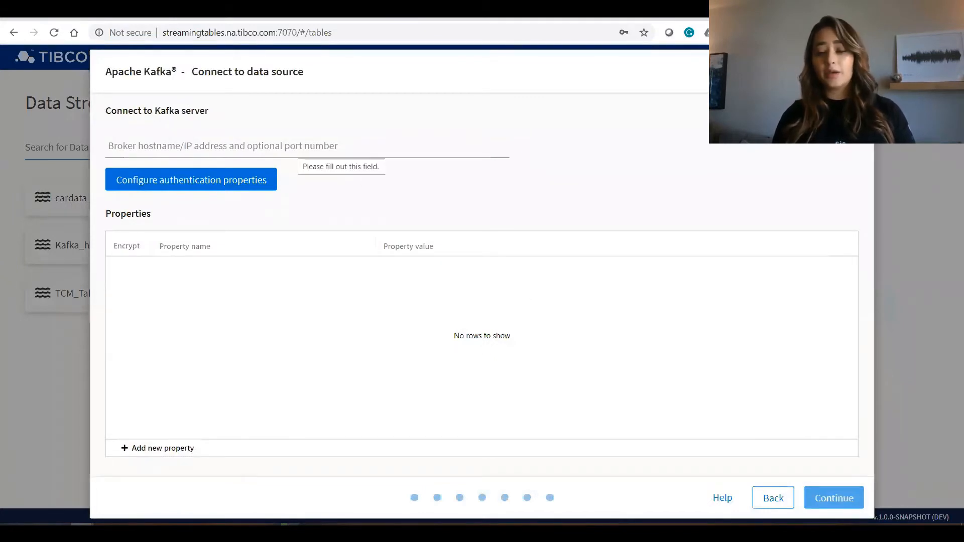
- Connect the data stream to the Kafka server stsvm.lab.streambase.com:9092
click(254, 149)
text(stsvm.lab.streambase.com:9092)
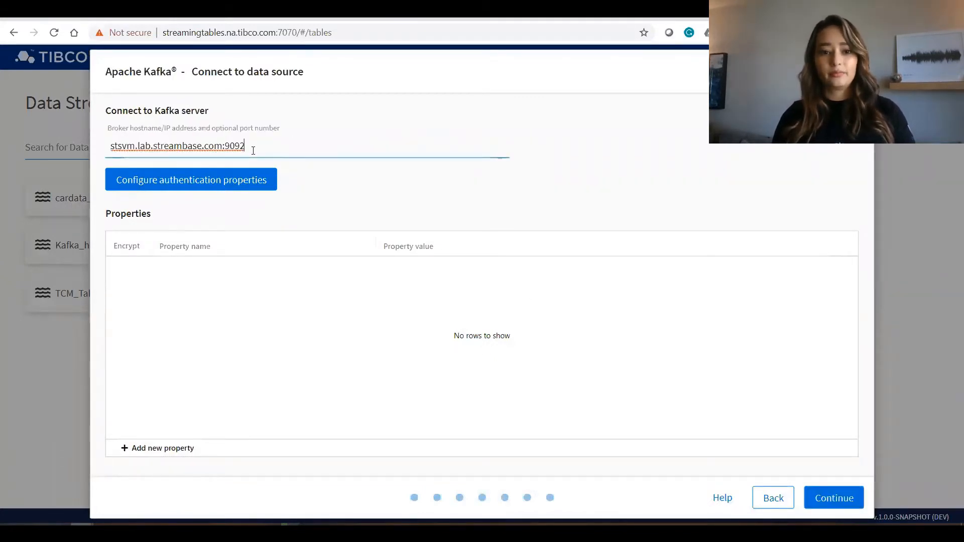
click(829, 494)
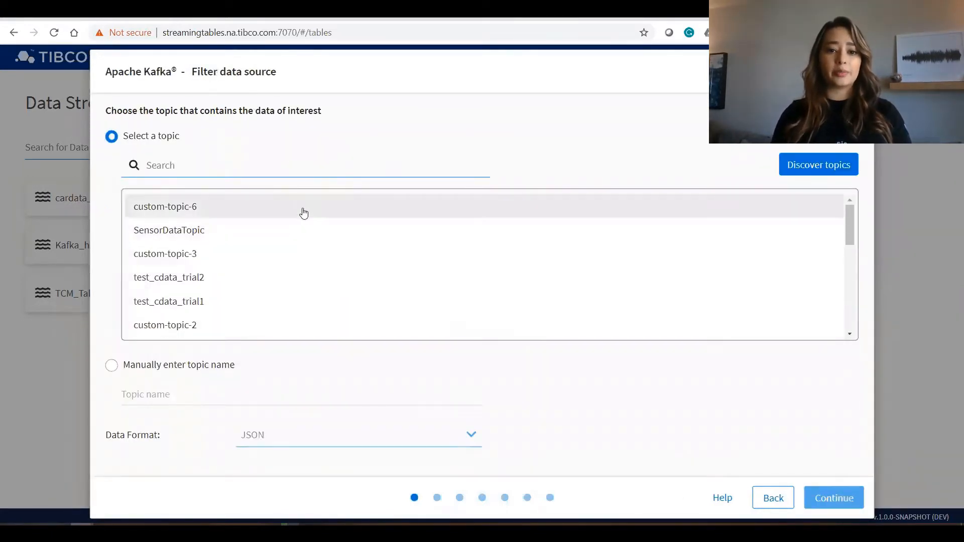
- Choose SensorDataTopic in JSON format as the topic and accept the default schema and data retention policy
click(303, 234)
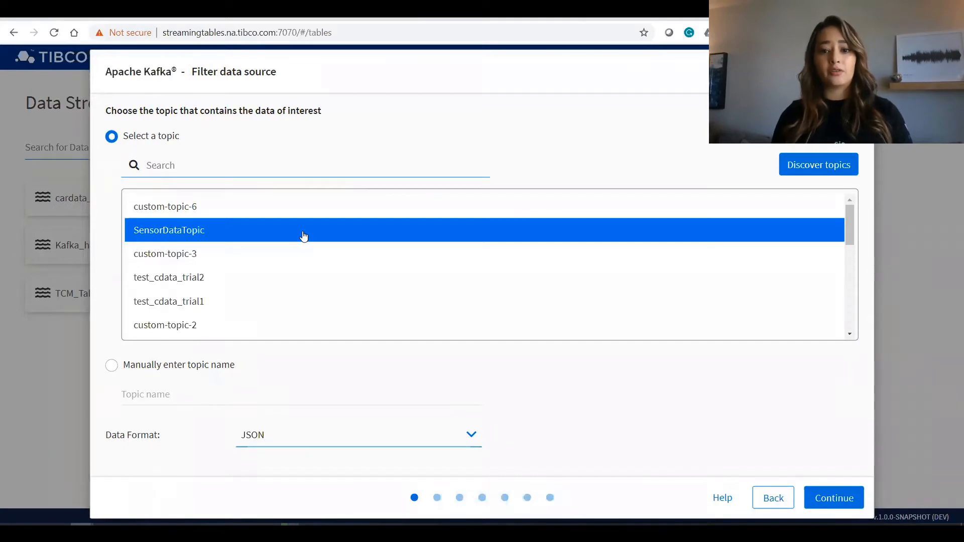
click(834, 500)
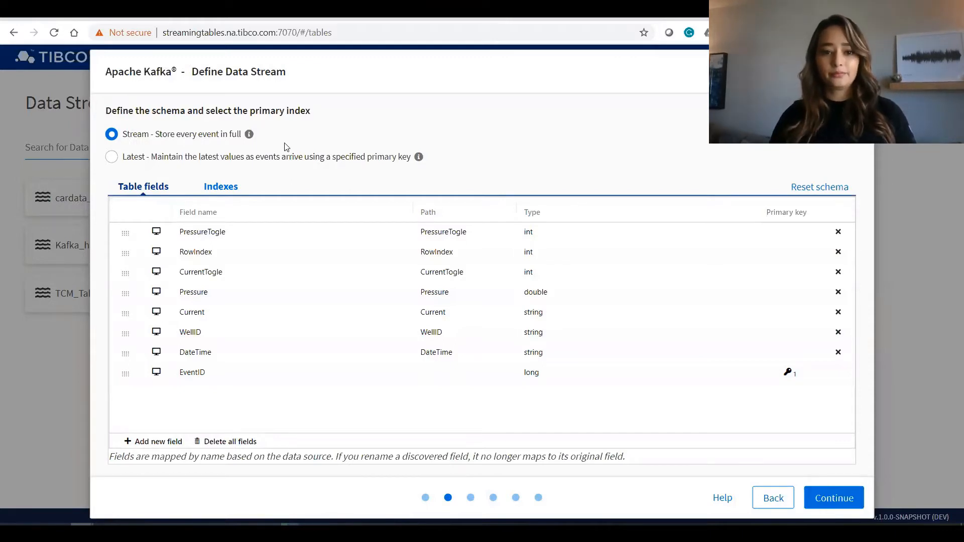
click(838, 504)
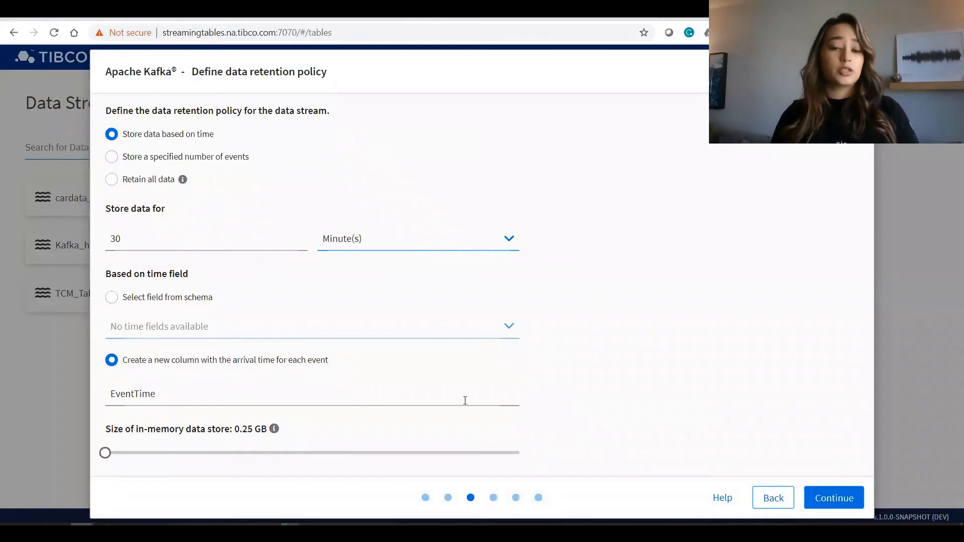
click(831, 499)
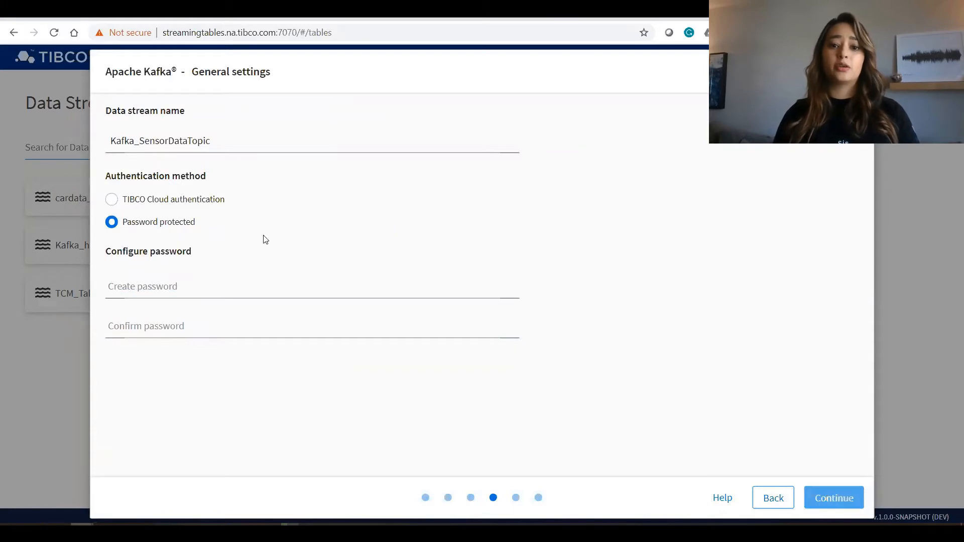
- Finish creating the data stream with TIBCO Cloud authentication and start it
click(185, 203)
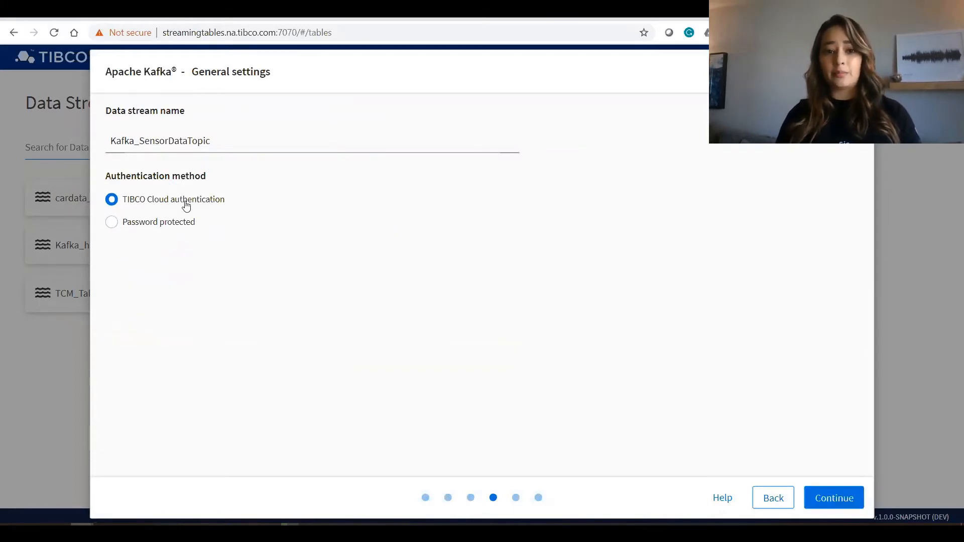
click(846, 499)
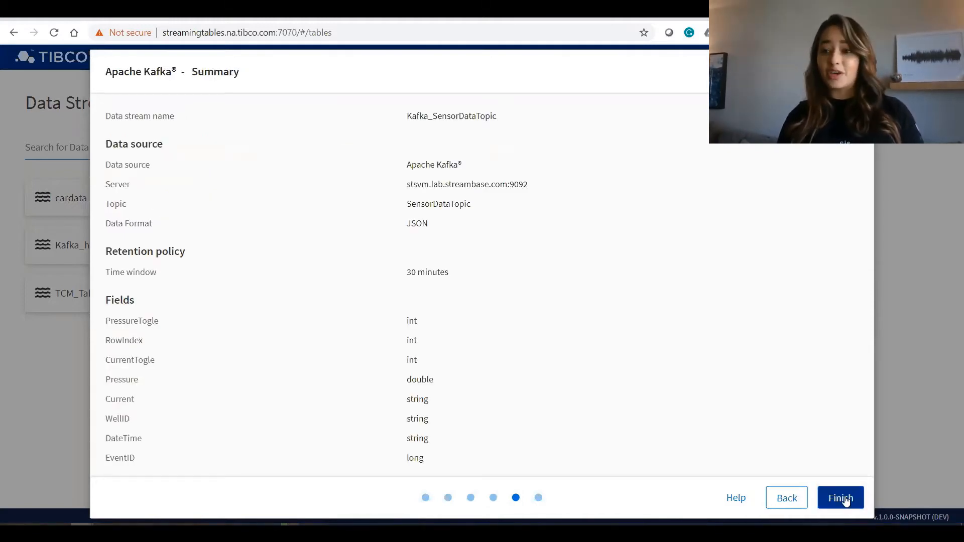
click(845, 499)
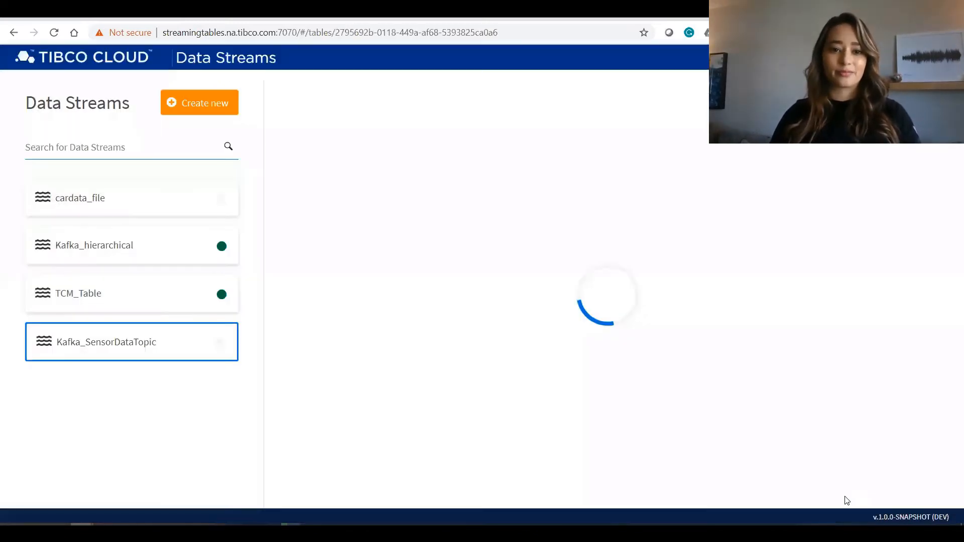
click(591, 102)
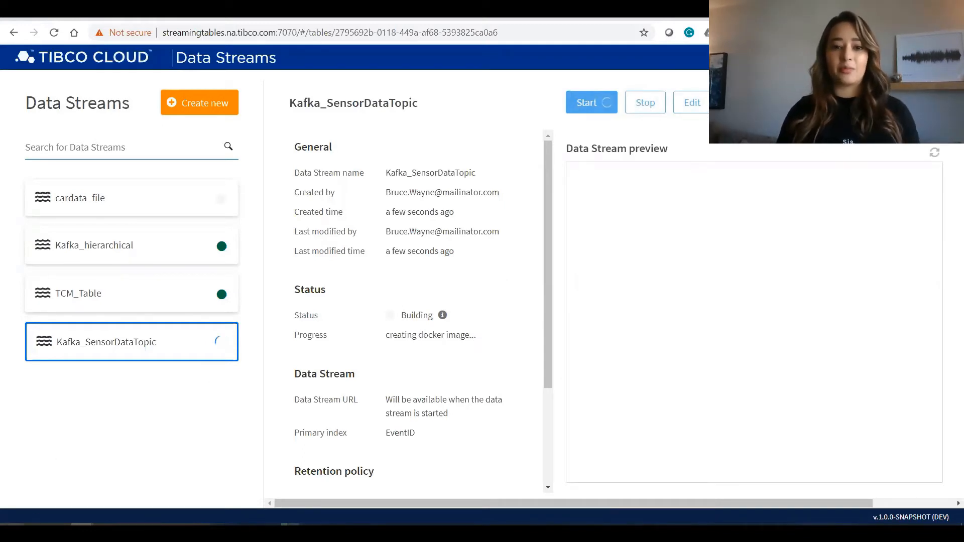
- Find and launch TIBCO Cloud Spotfire Analyst on the computer
key(super)
text(spot)
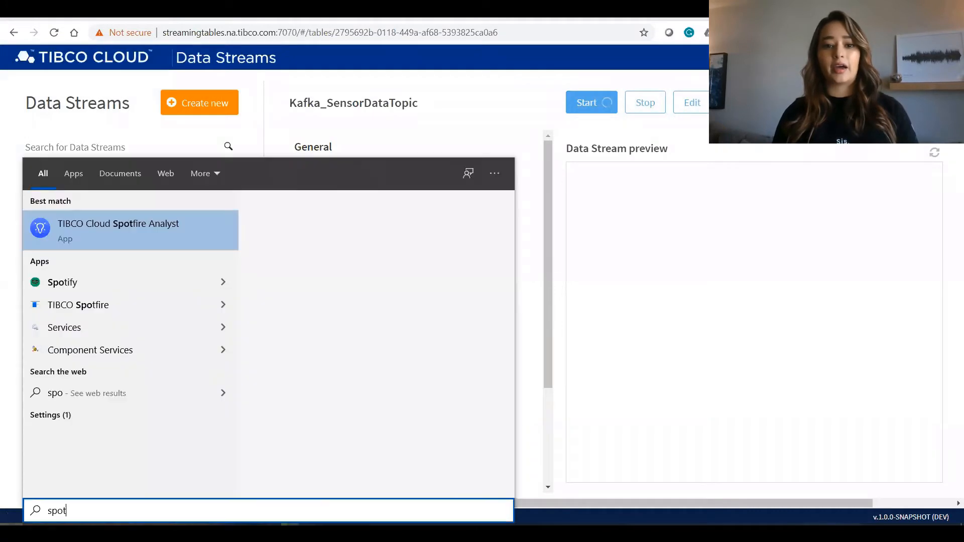
text(fire)
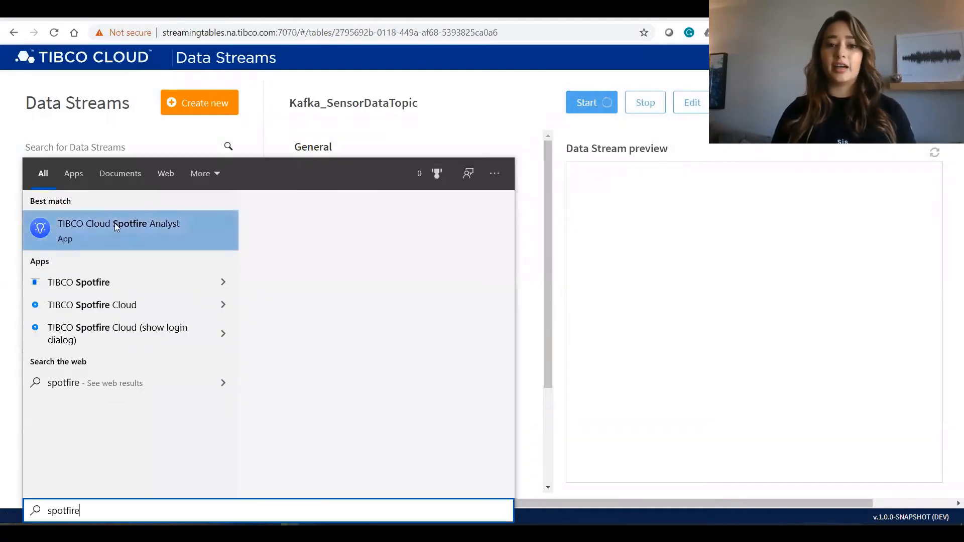
click(114, 223)
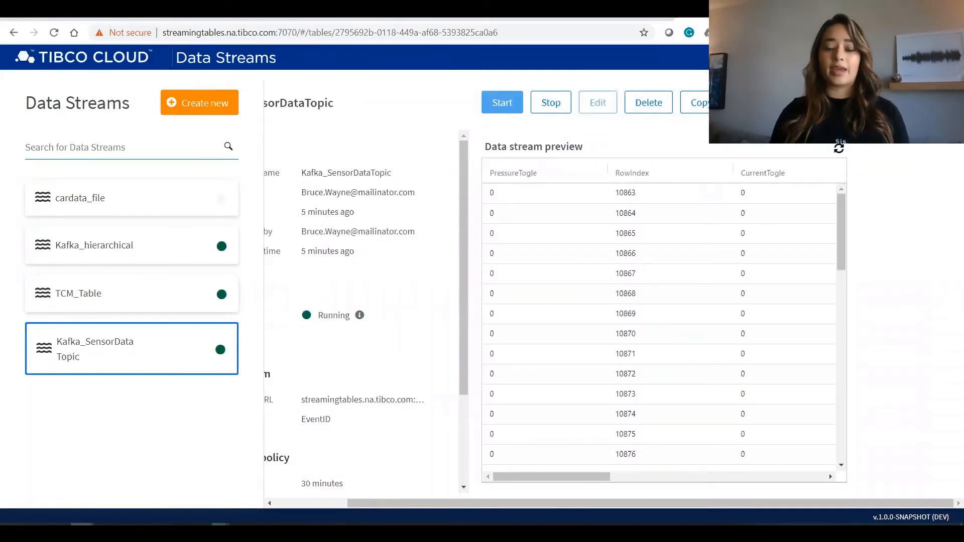
- Copy the Spotfire Data Streams server address of the running Kafka_SensorDataTopic stream
click(788, 102)
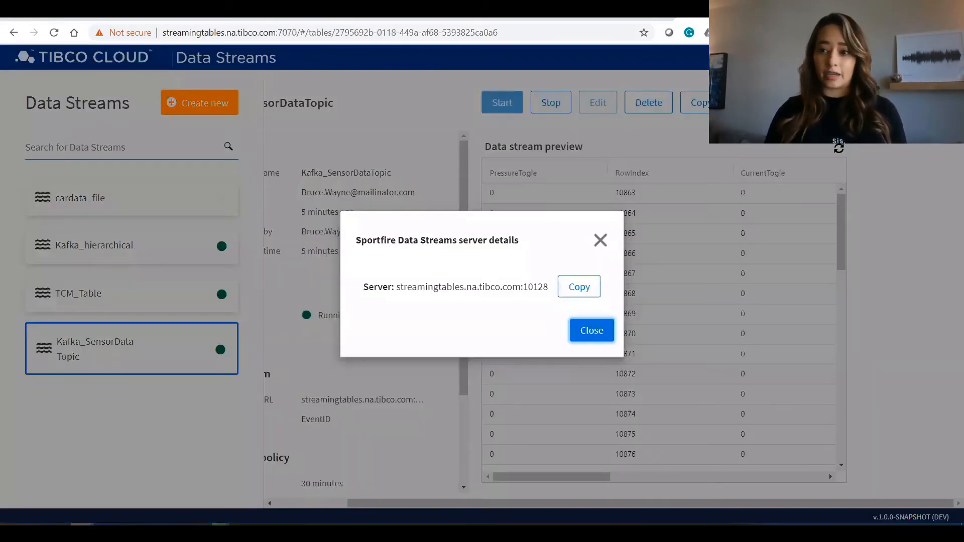
click(580, 291)
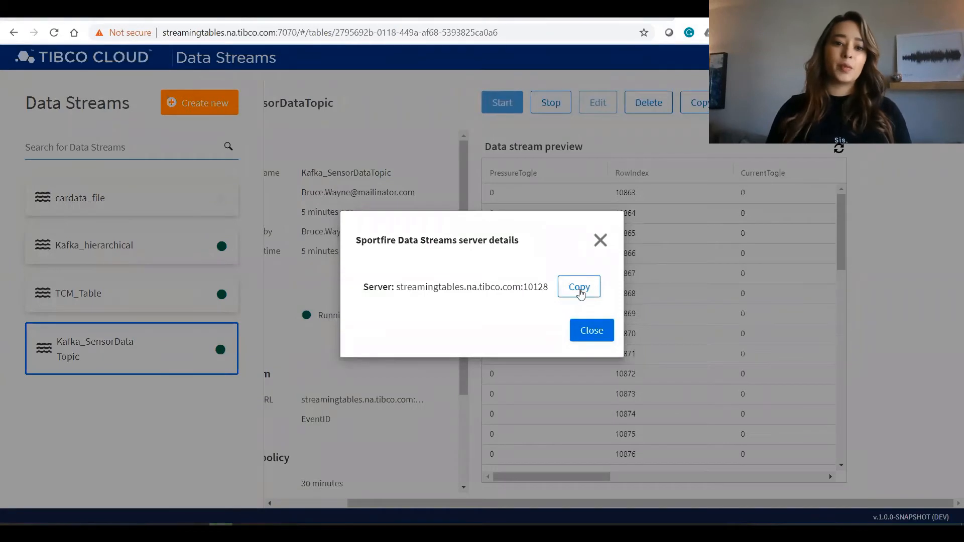
click(580, 291)
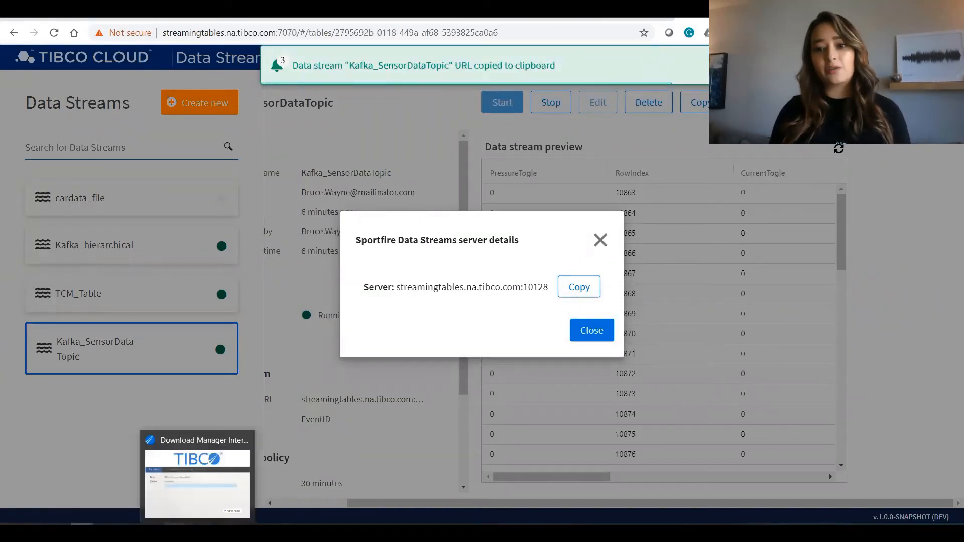
- Switch to Spotfire Analyst and connect to the Spotfire Data Streams server streamingtables.na.tibco.com:10128 without authentication
mouse_move(175, 533)
click(225, 482)
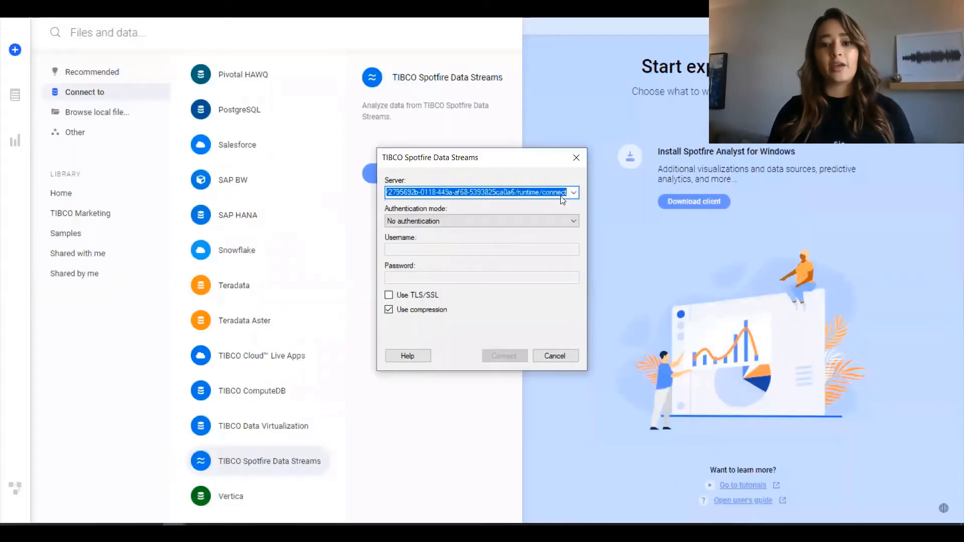
key(BackSpace)
key(ctrl+v)
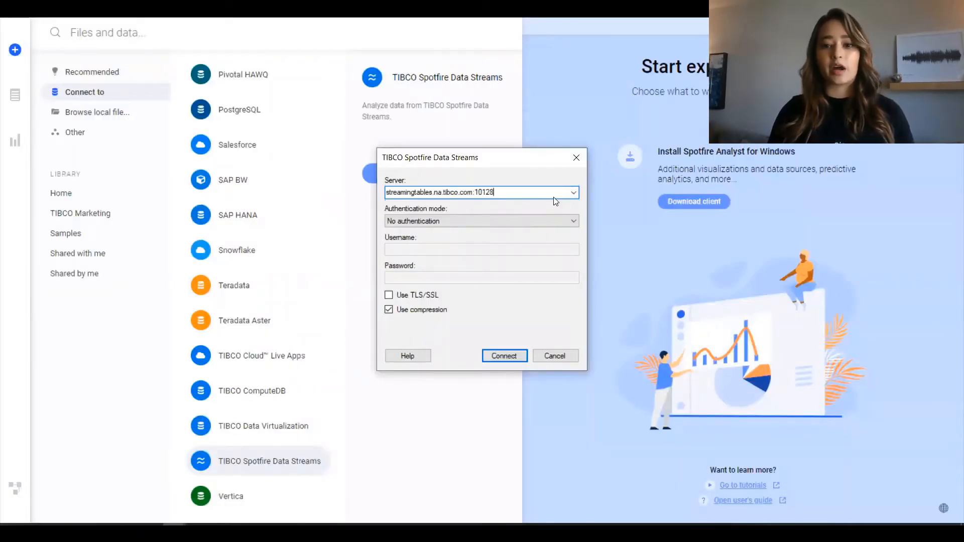
click(511, 355)
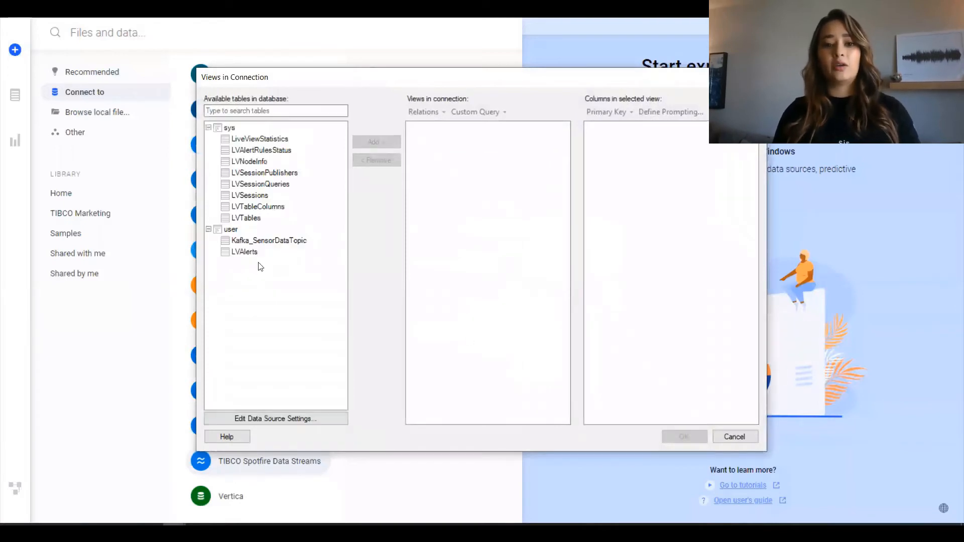
- Add the Kafka_SensorDataTopic table with all its columns to the connection and load it into the analysis
click(248, 241)
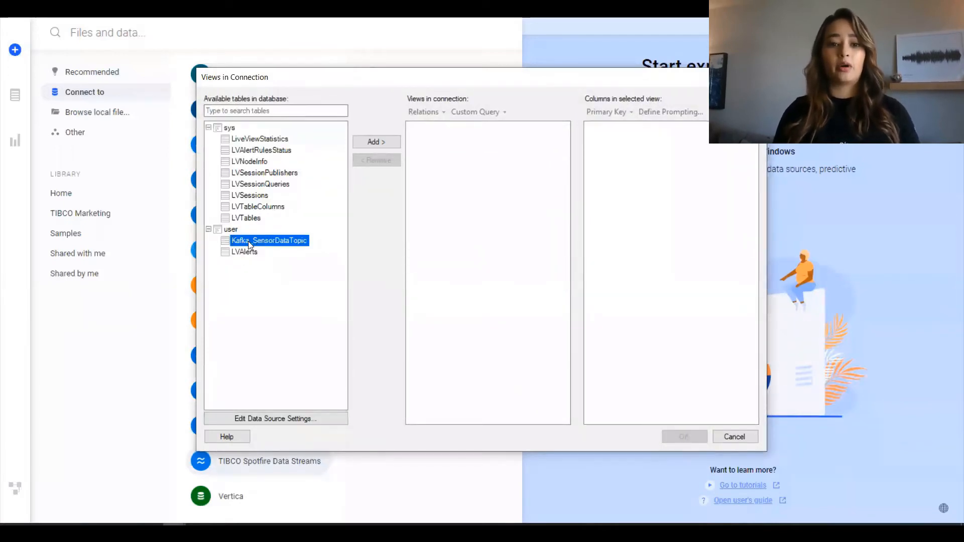
click(384, 144)
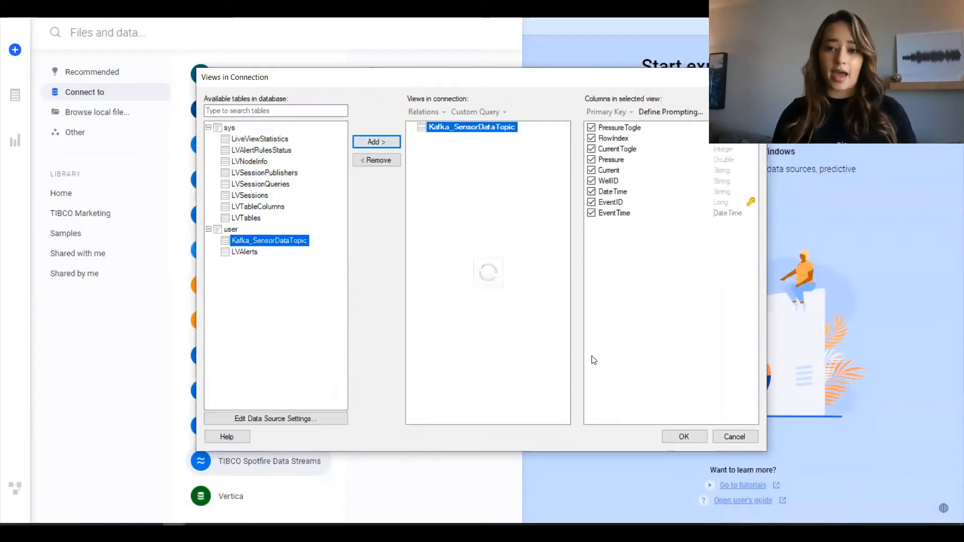
click(682, 435)
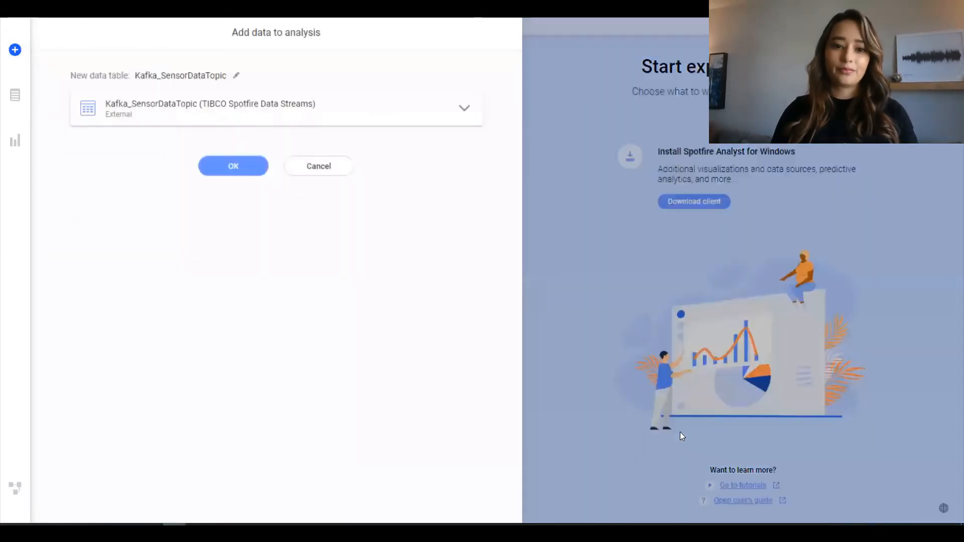
click(221, 168)
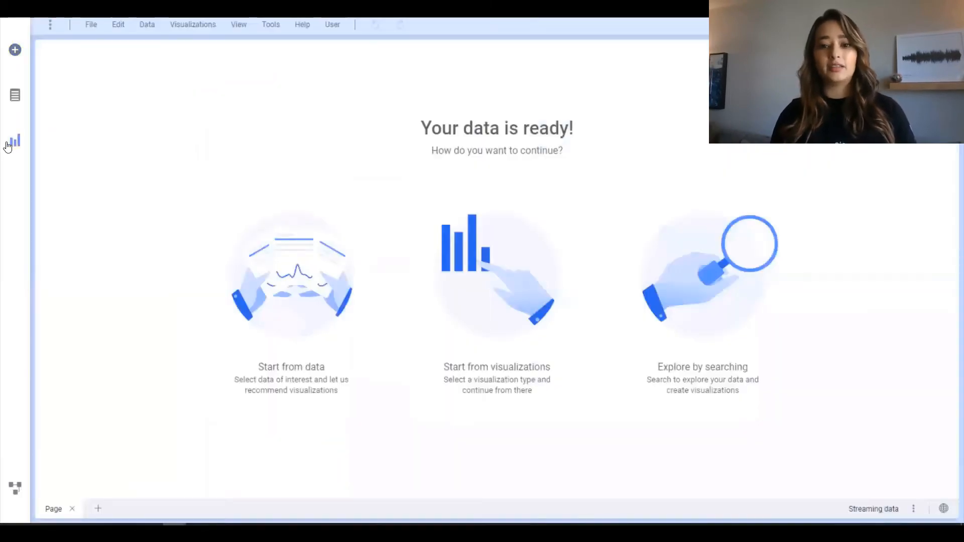
- Create a line chart of the streaming data and set the Pressure aggregation on its Y-axis to Avg
click(8, 146)
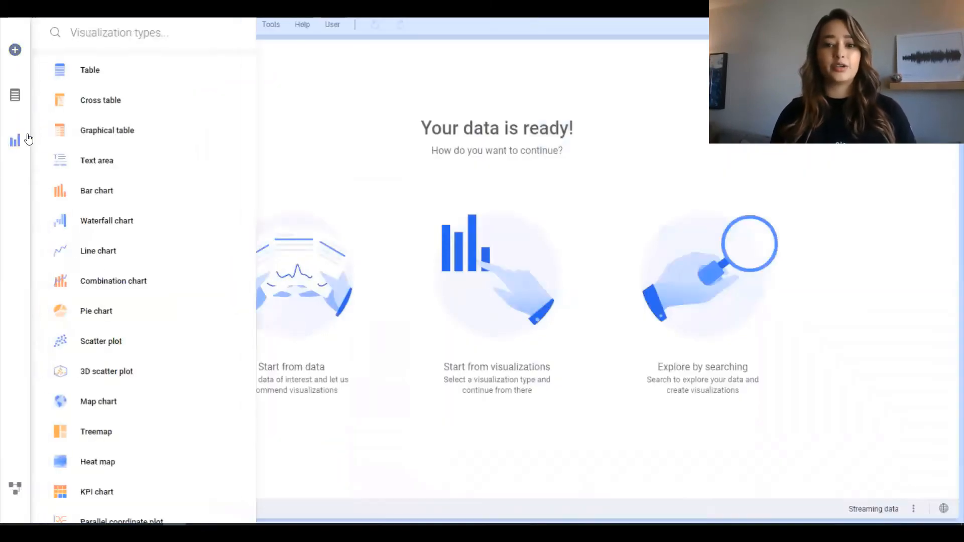
click(95, 255)
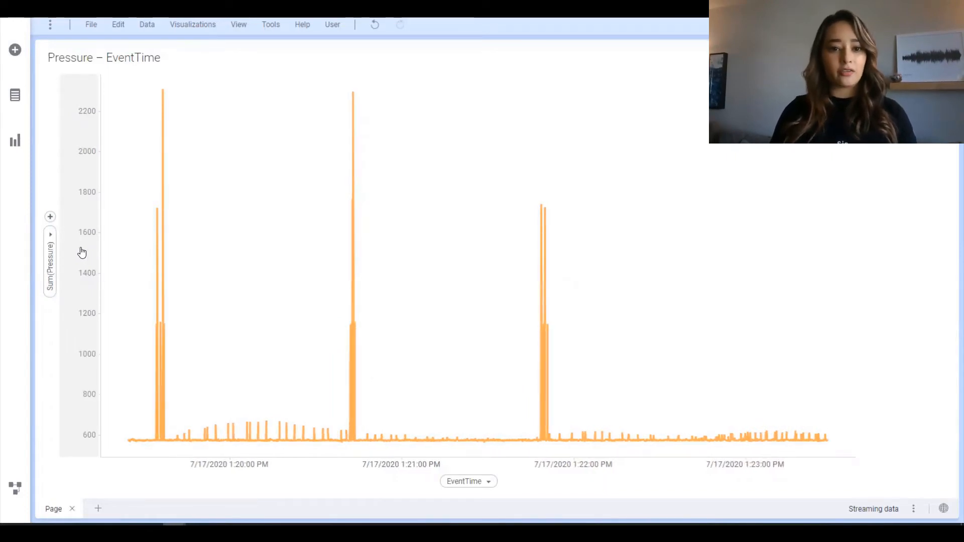
click(51, 239)
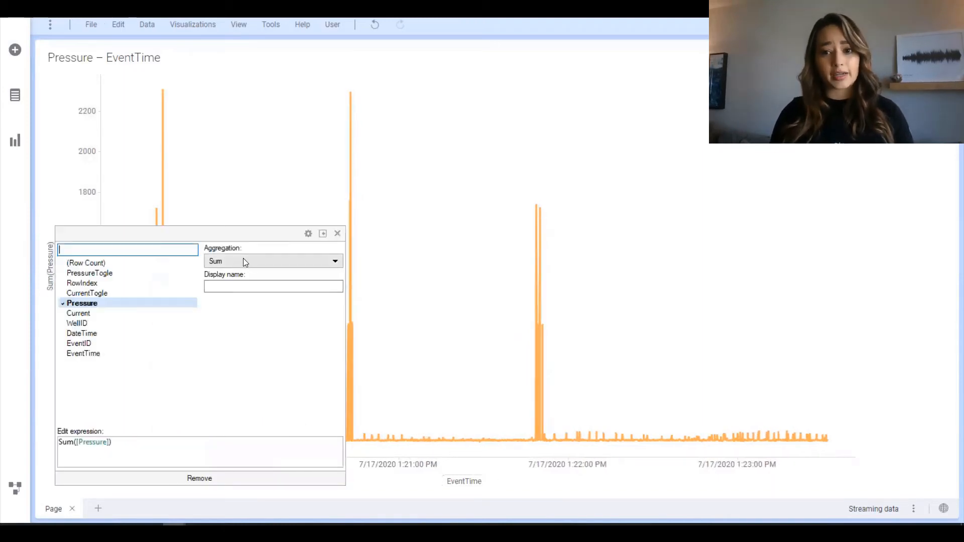
click(243, 258)
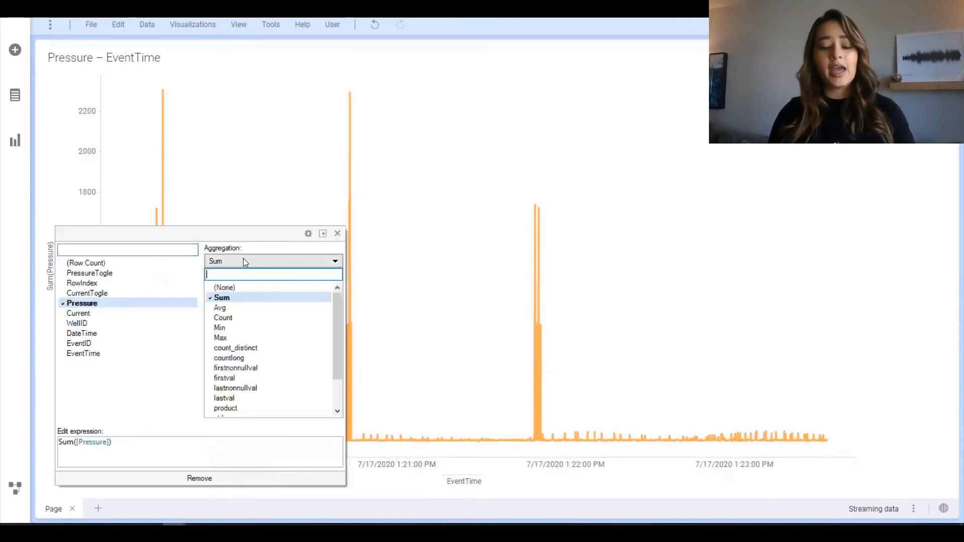
click(234, 307)
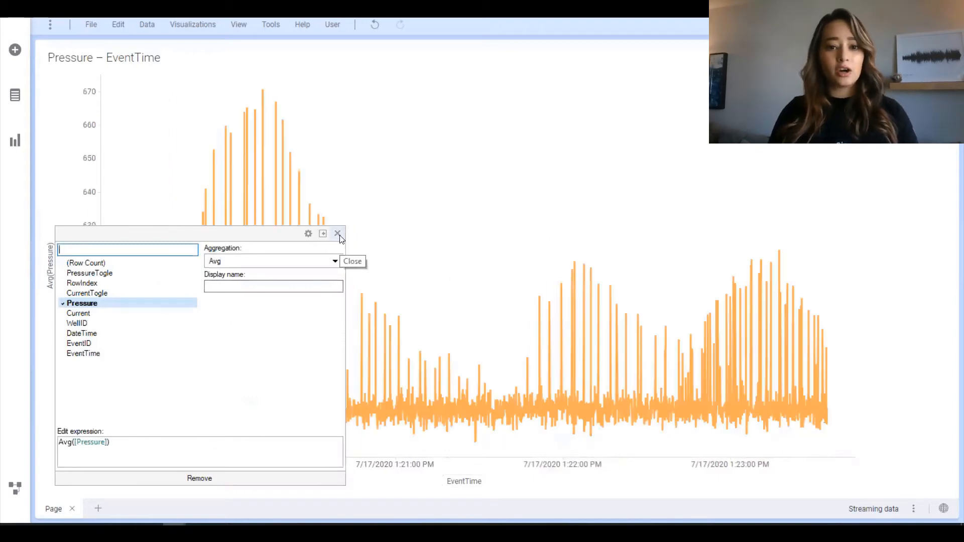
click(338, 234)
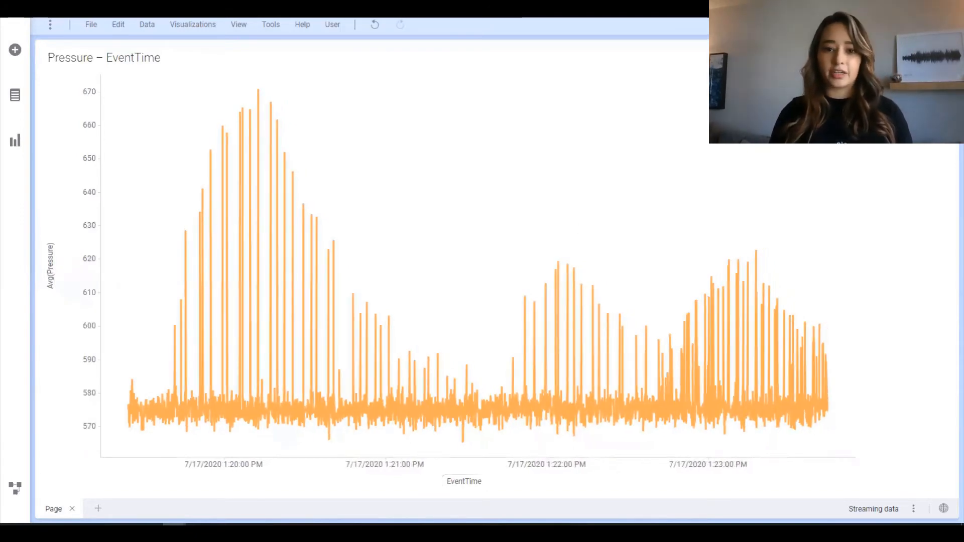
- Add horizontal lines for the average and ± 1 standard deviations to the Pressure line chart
right_click(479, 278)
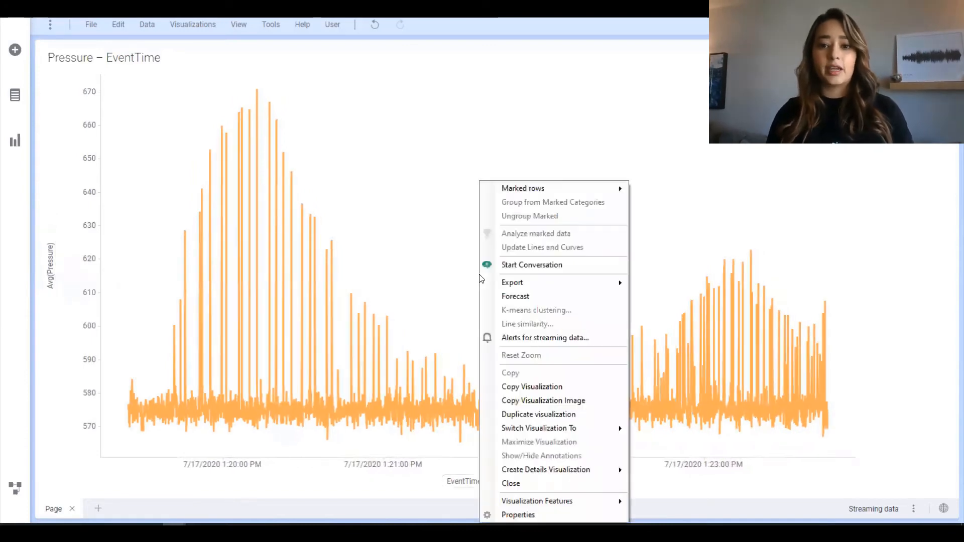
click(518, 514)
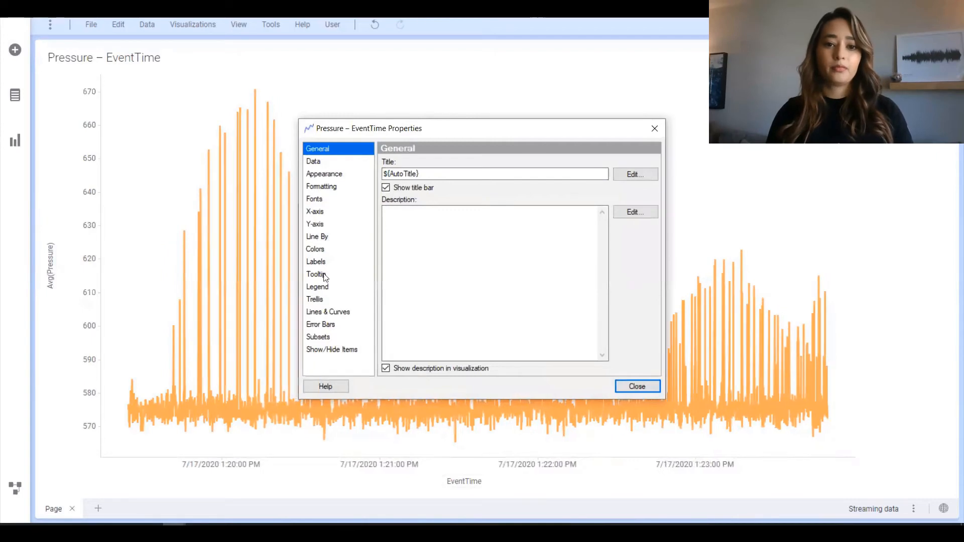
click(333, 313)
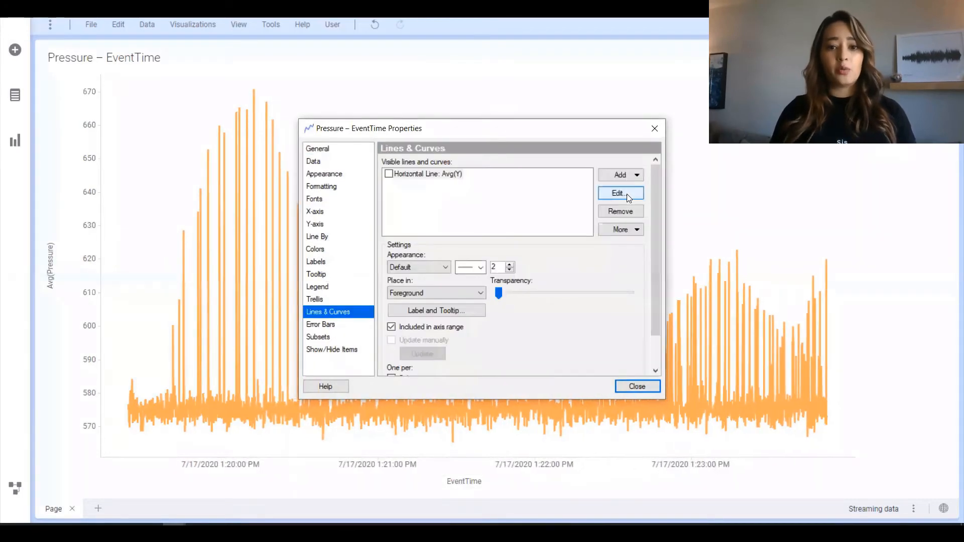
click(631, 175)
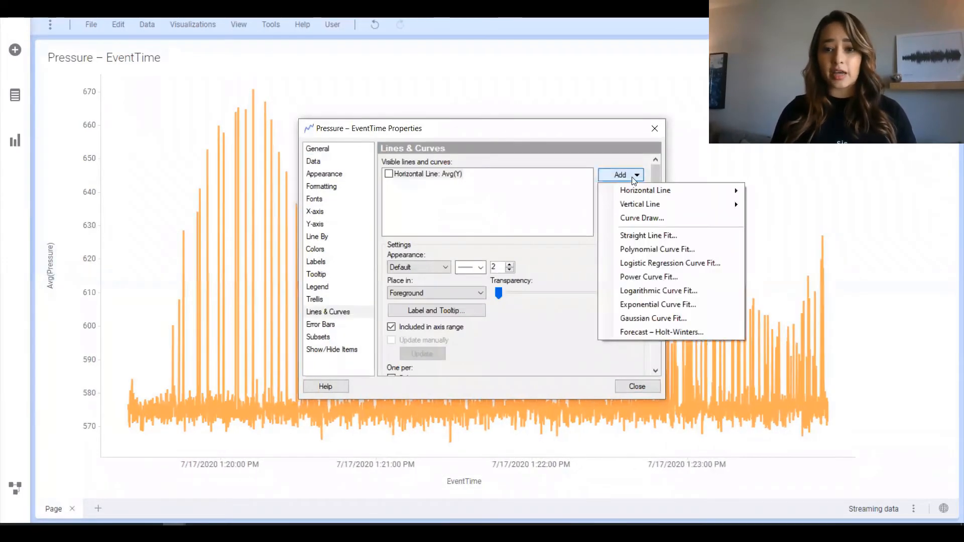
mouse_move(661, 192)
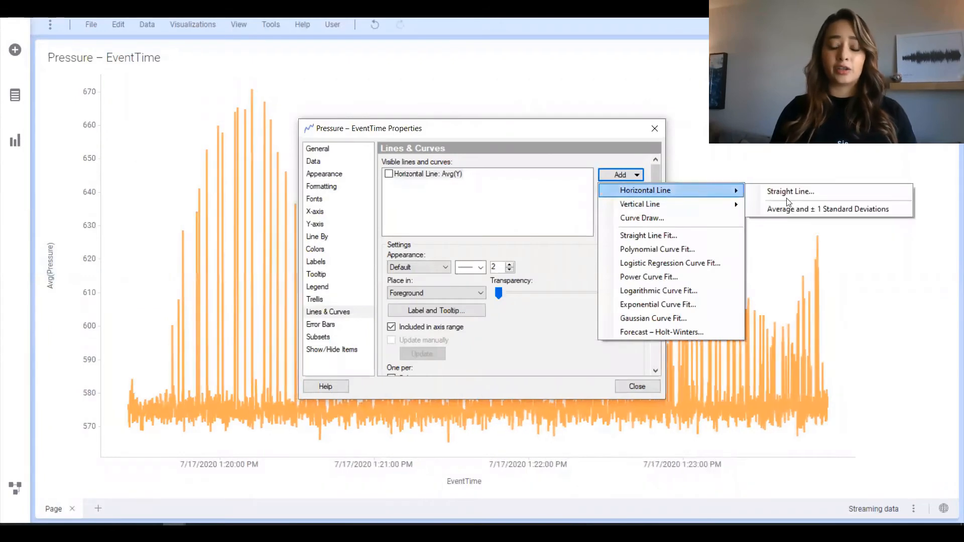
click(811, 207)
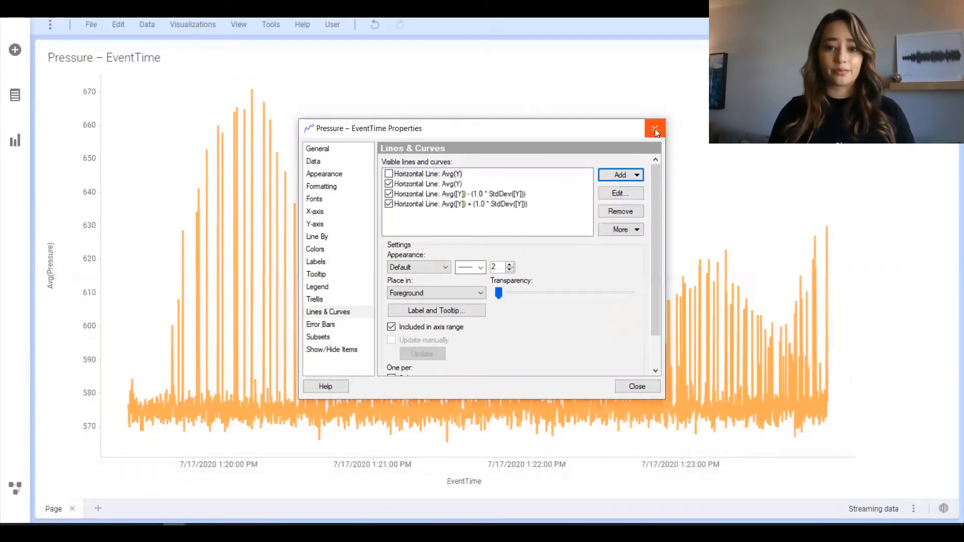
click(655, 128)
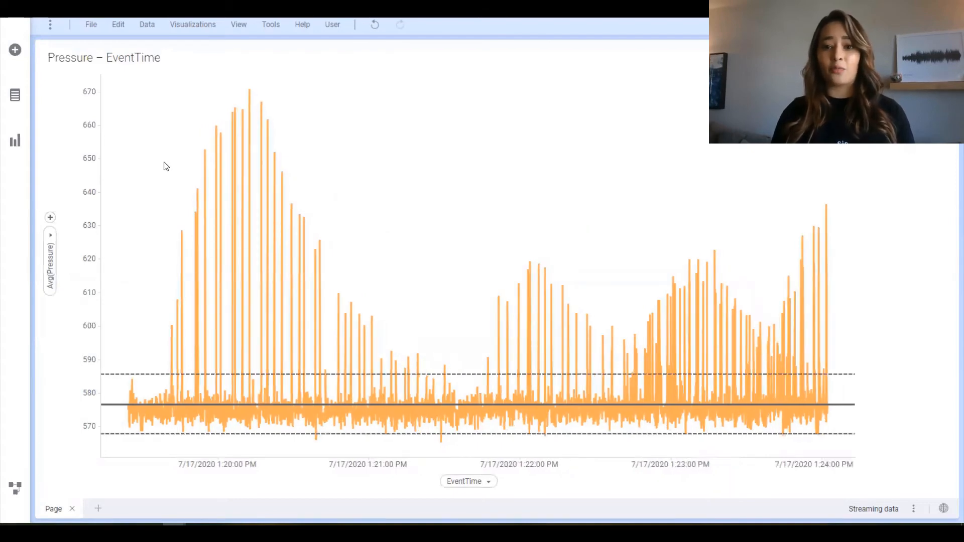
drag(134, 132, 940, 372)
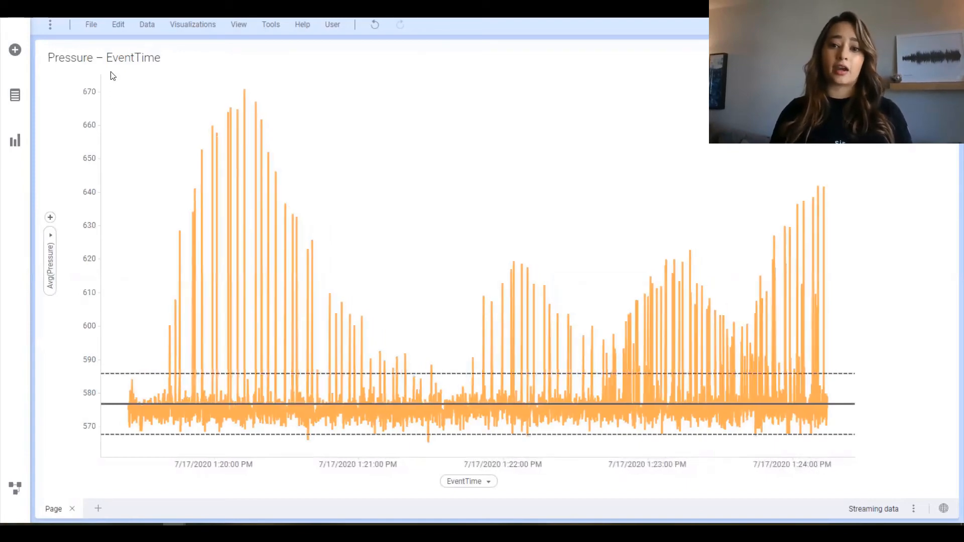
drag(111, 74, 847, 375)
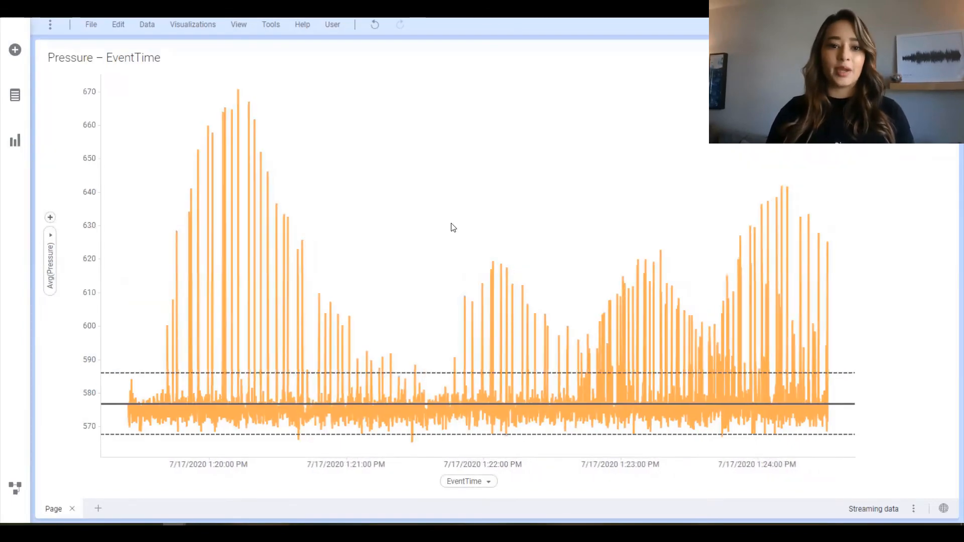
- Duplicate the Pressure line chart and switch the lower copy to a scatter plot
right_click(453, 228)
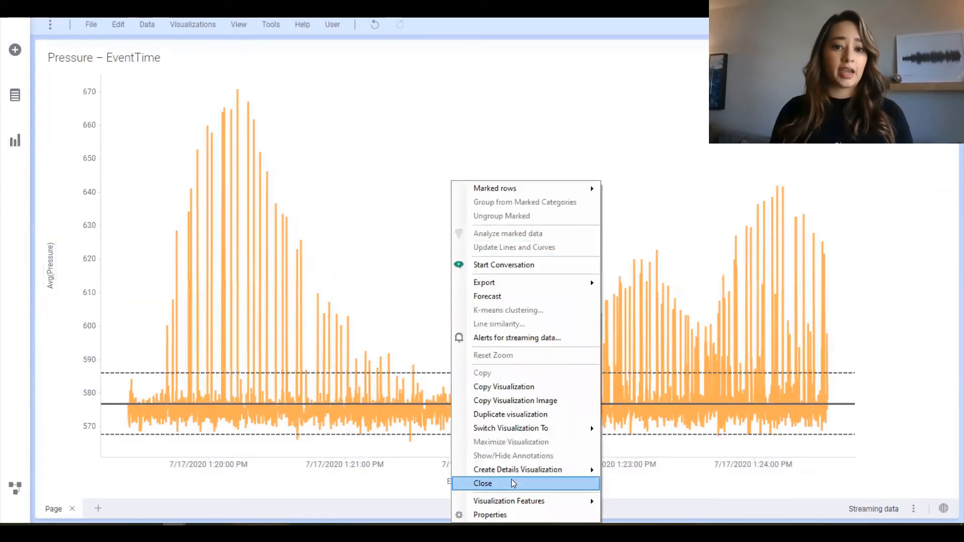
click(526, 413)
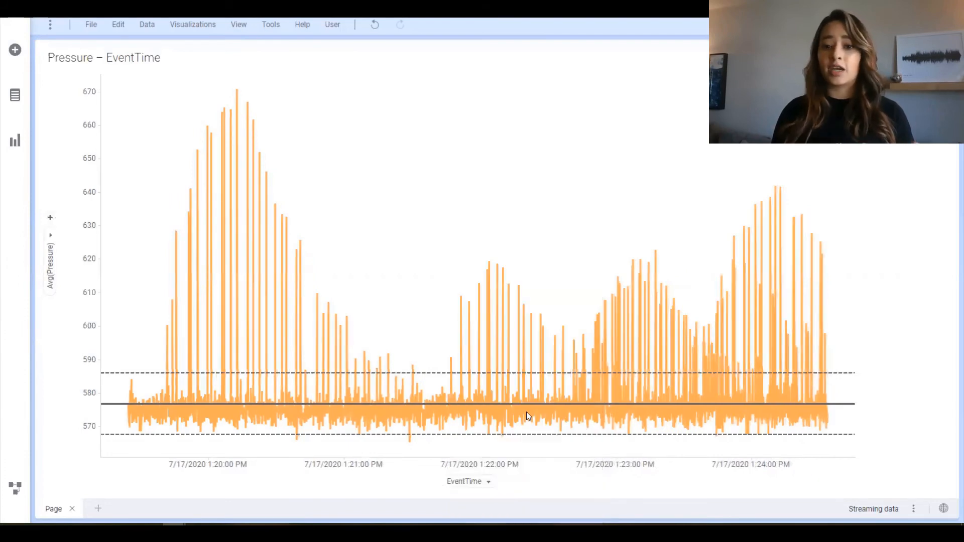
right_click(414, 380)
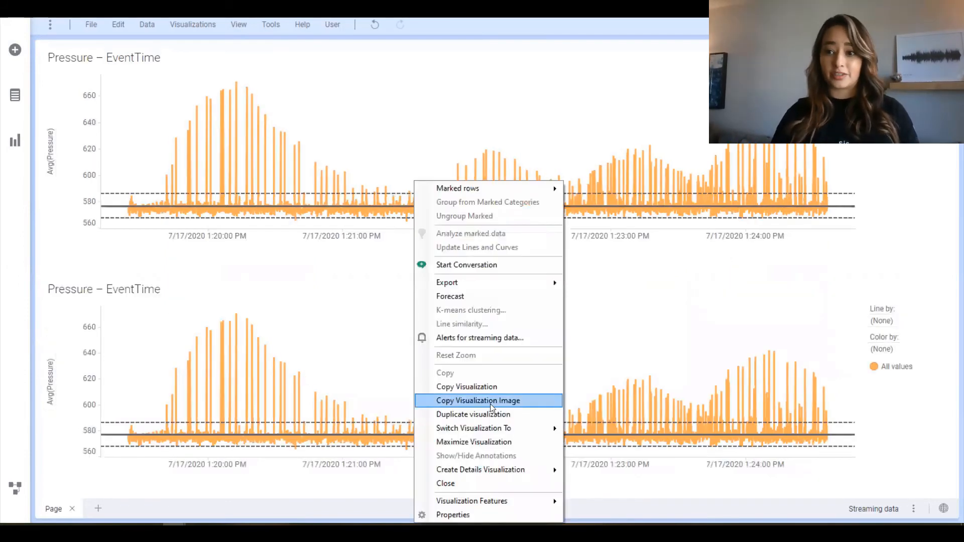
mouse_move(506, 432)
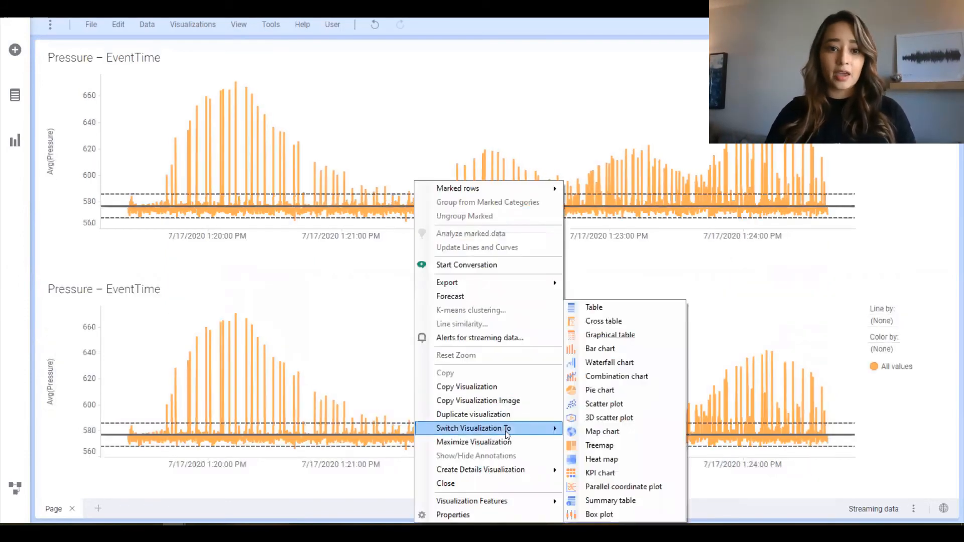
click(587, 405)
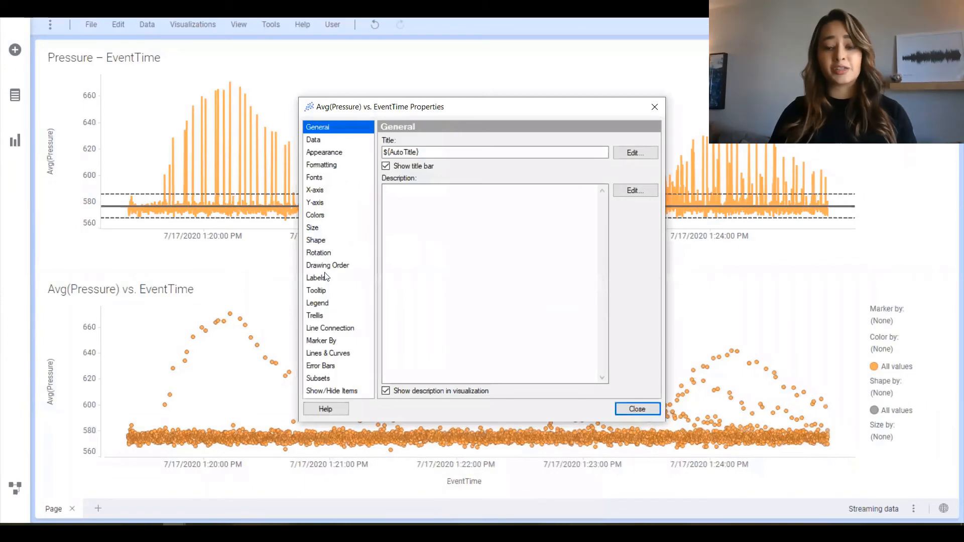
- Color the scatter plot's markers by the Pressure column with the Avg aggregation
click(318, 215)
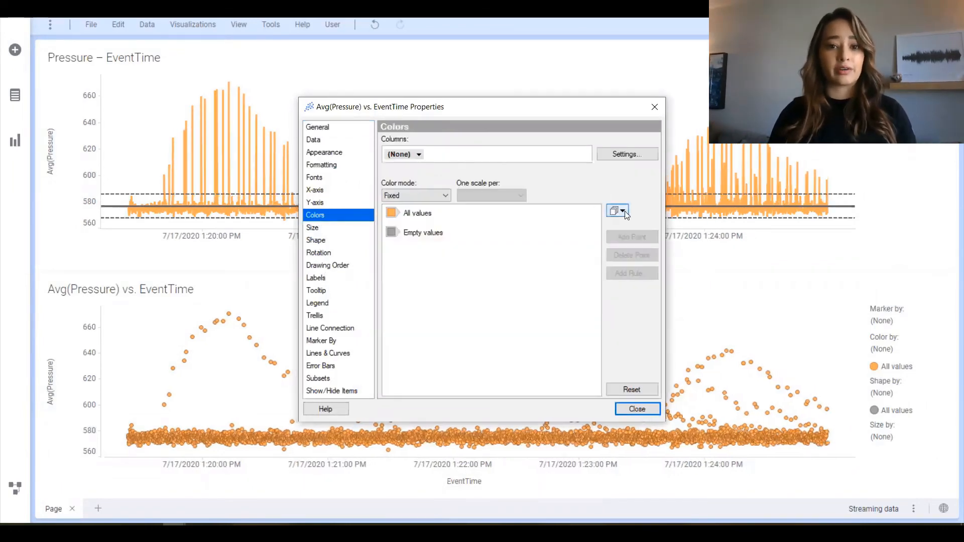
click(623, 212)
click(438, 197)
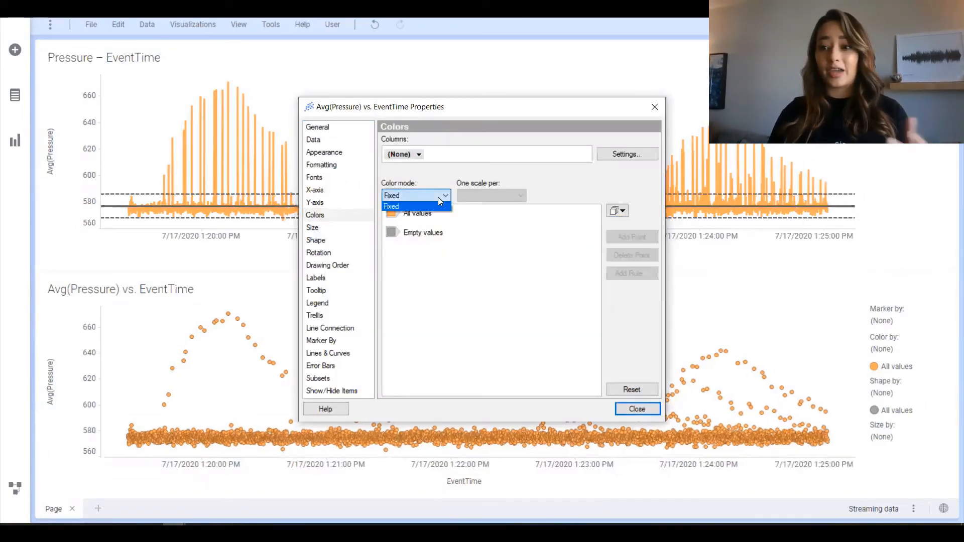
click(438, 197)
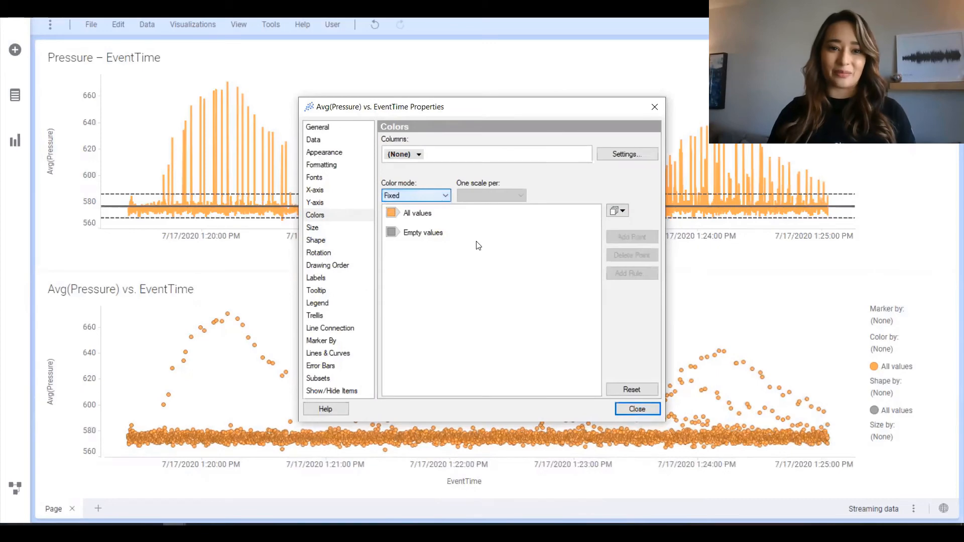
click(414, 154)
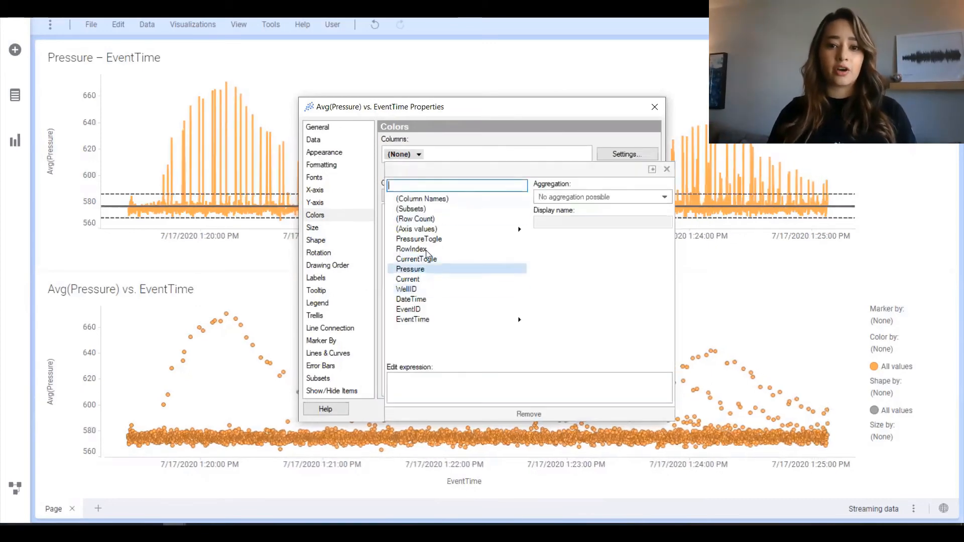
click(421, 270)
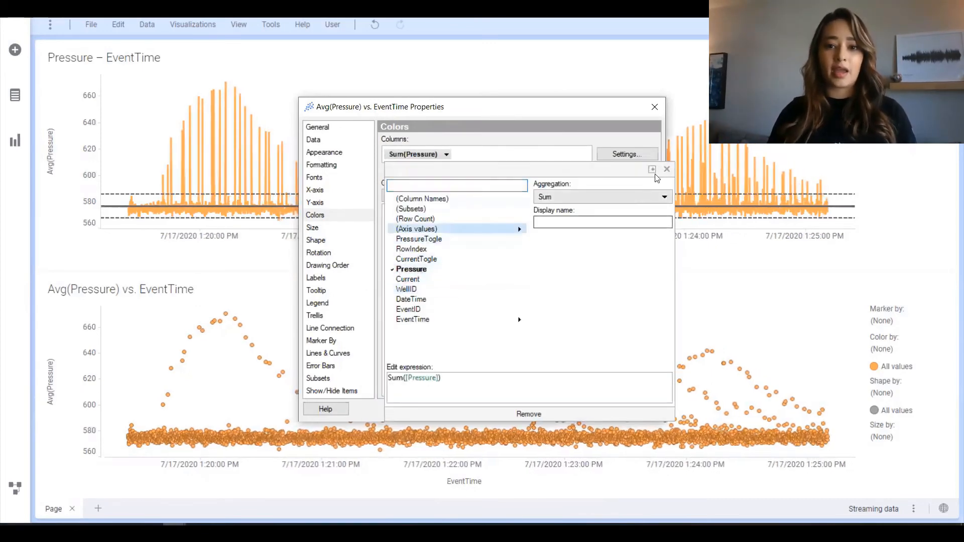
click(613, 197)
click(624, 243)
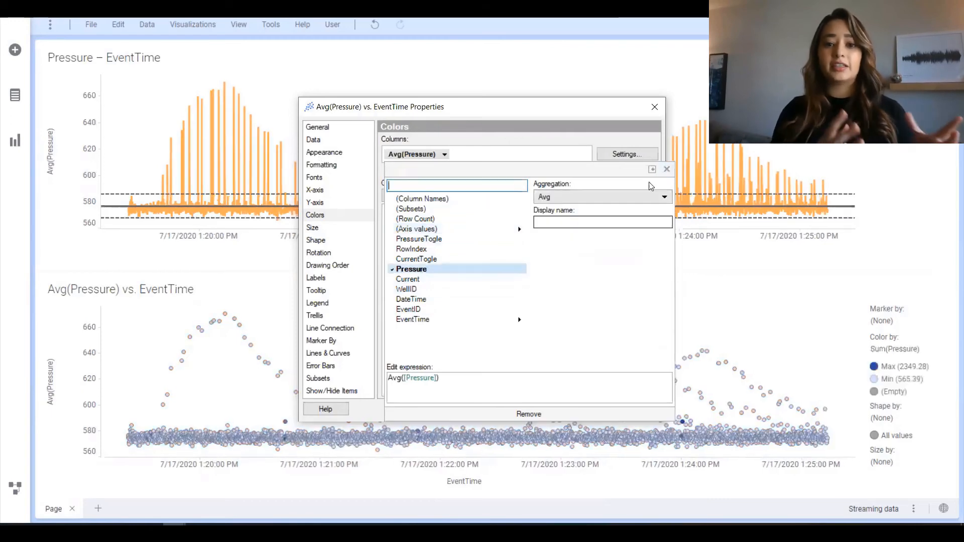
click(666, 169)
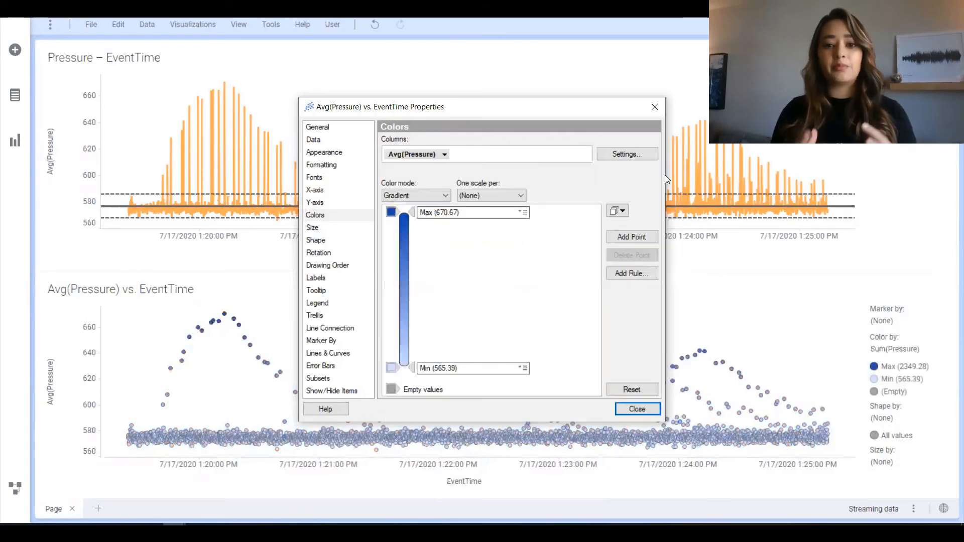
- Apply the Min-average-max color scheme to the scatter plot and change its Average color to light gray
click(622, 211)
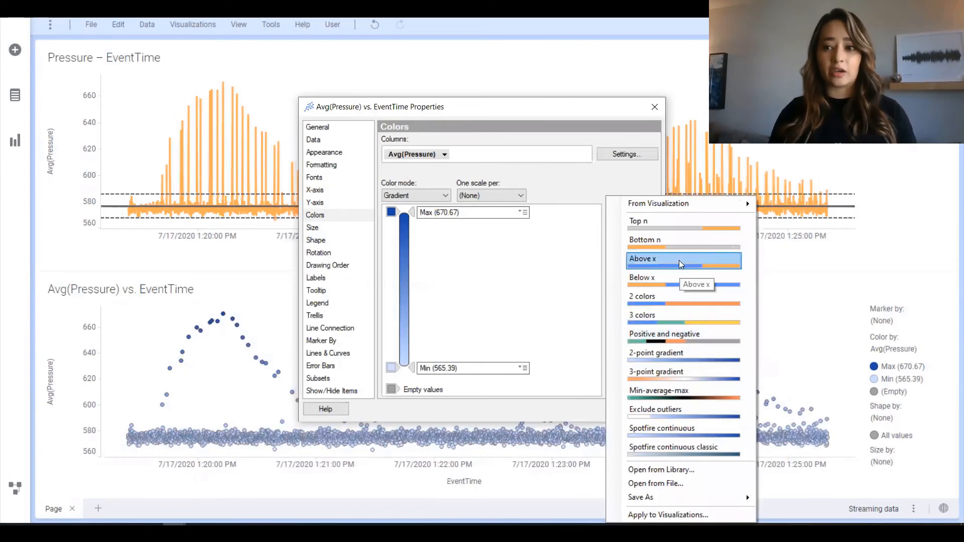
click(577, 409)
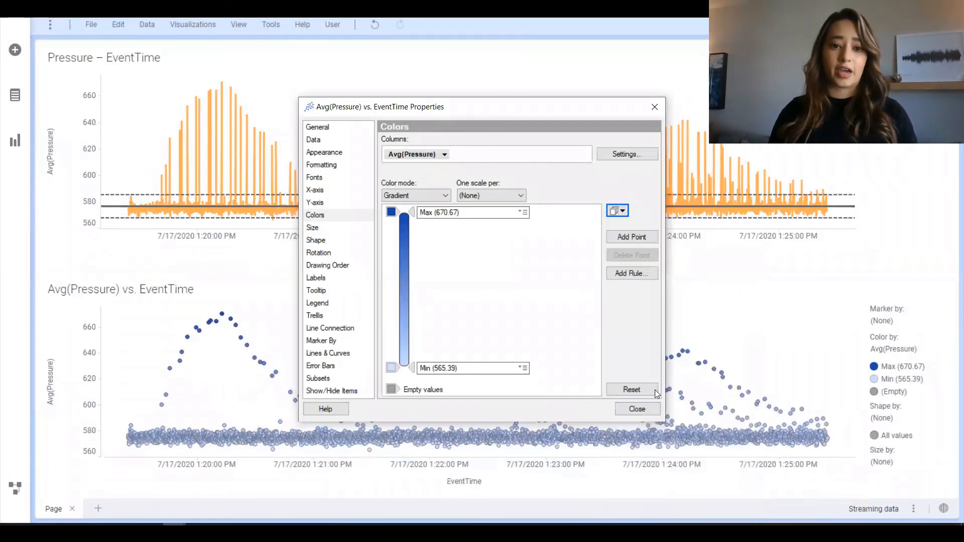
click(655, 391)
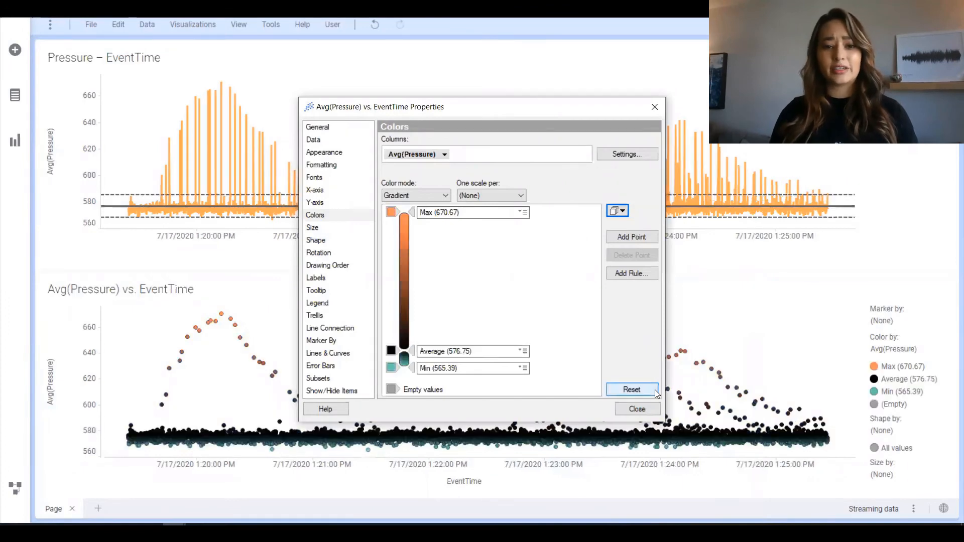
click(637, 409)
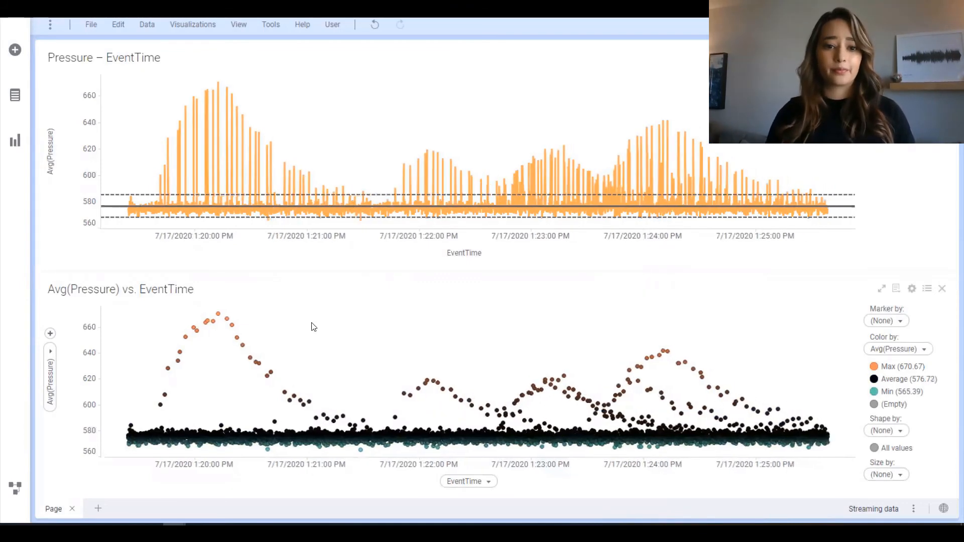
click(873, 380)
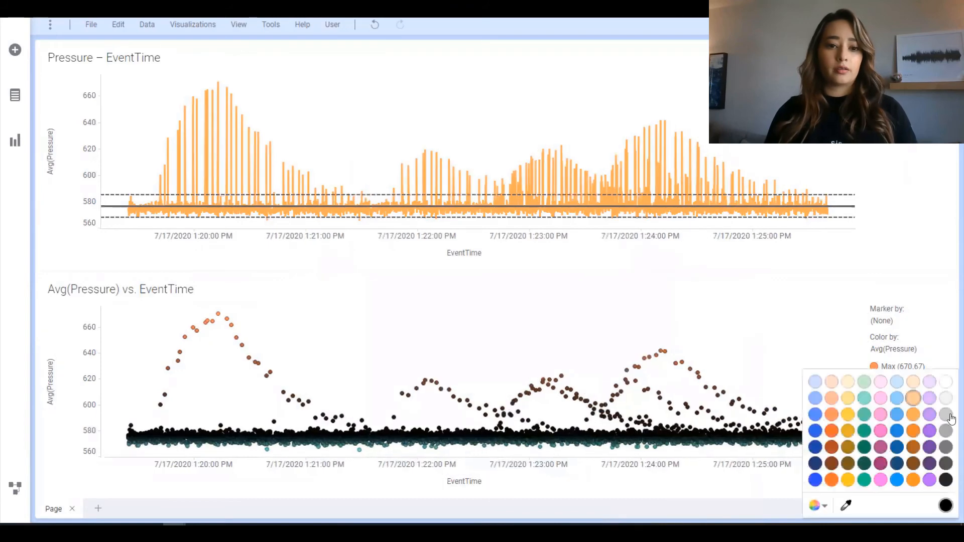
click(946, 417)
- Open the scatter plot's Lines & Curves settings and look over the line and curve types that can be added
right_click(837, 516)
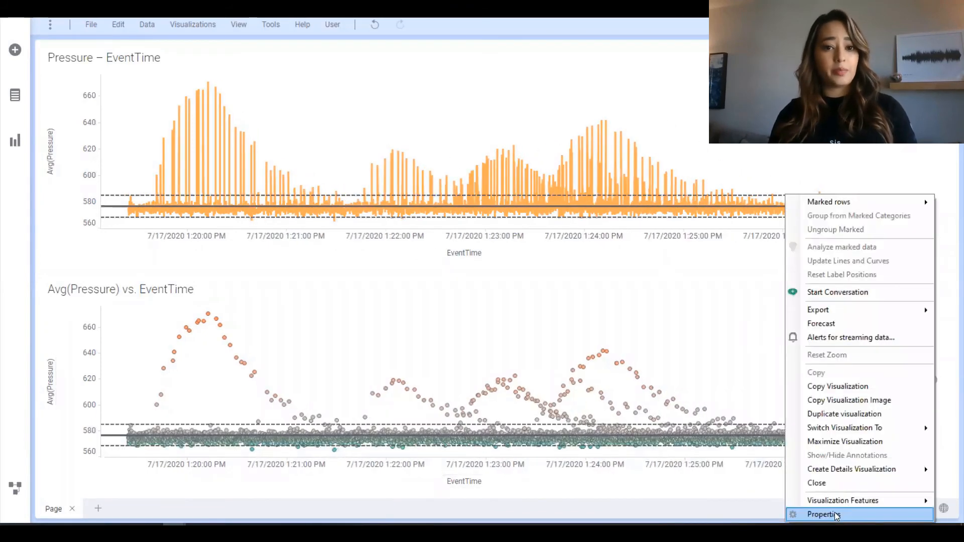
click(836, 514)
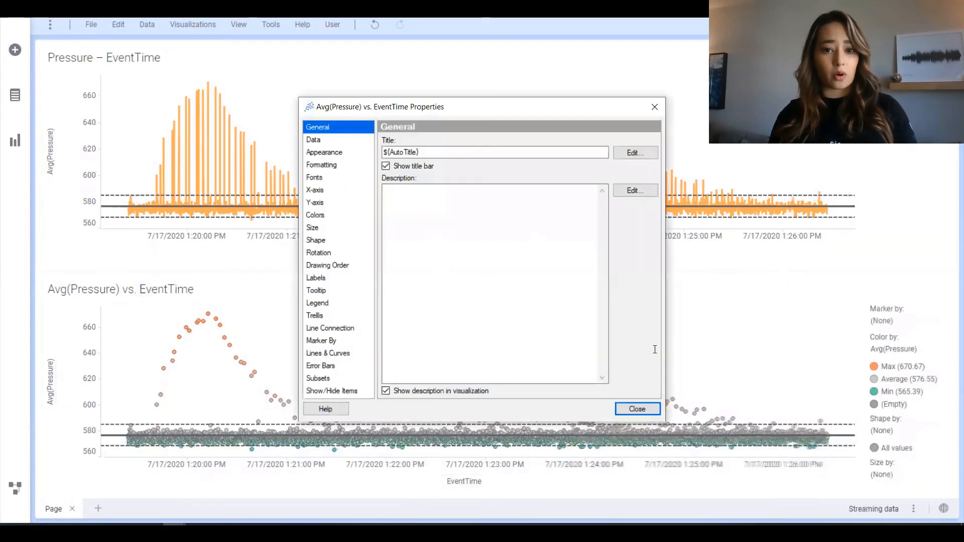
click(334, 352)
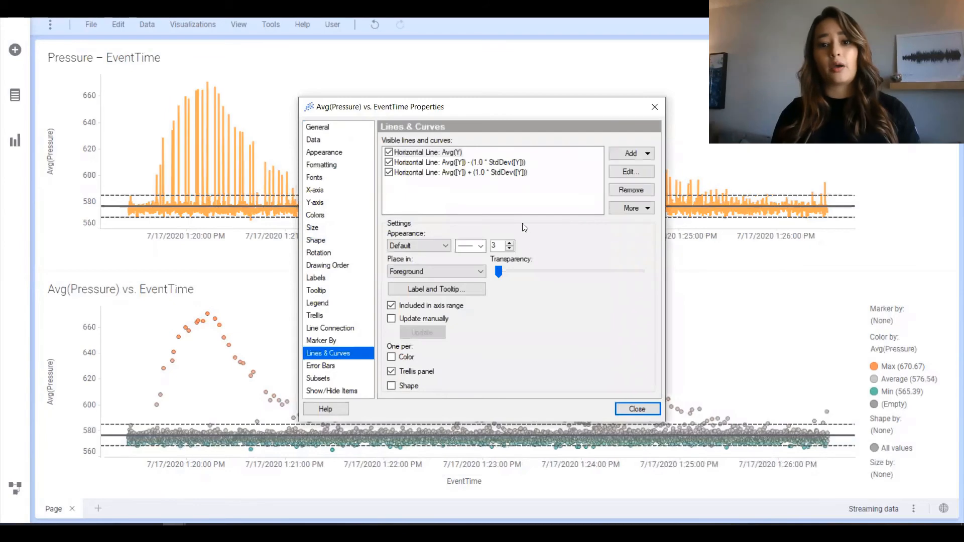
click(646, 153)
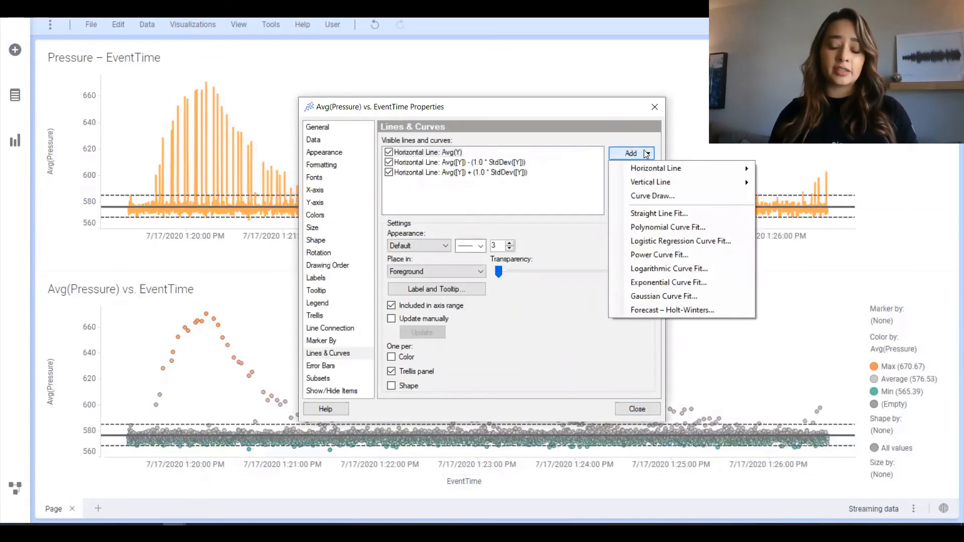
click(522, 365)
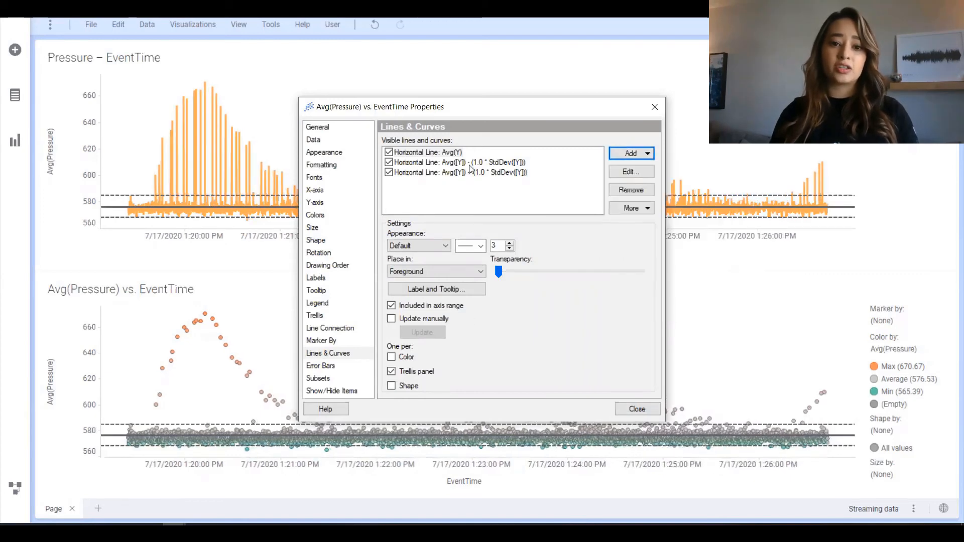
- Change the scatter plot's upper standard deviation line expression to Avg([Y]) + 2.0*StdDev([Y]) and close the chart's properties
click(473, 162)
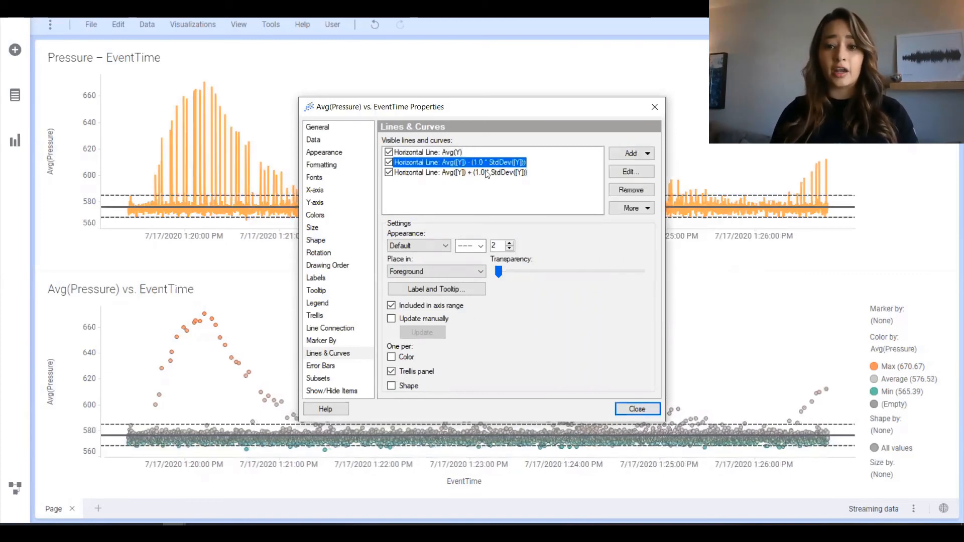
click(486, 173)
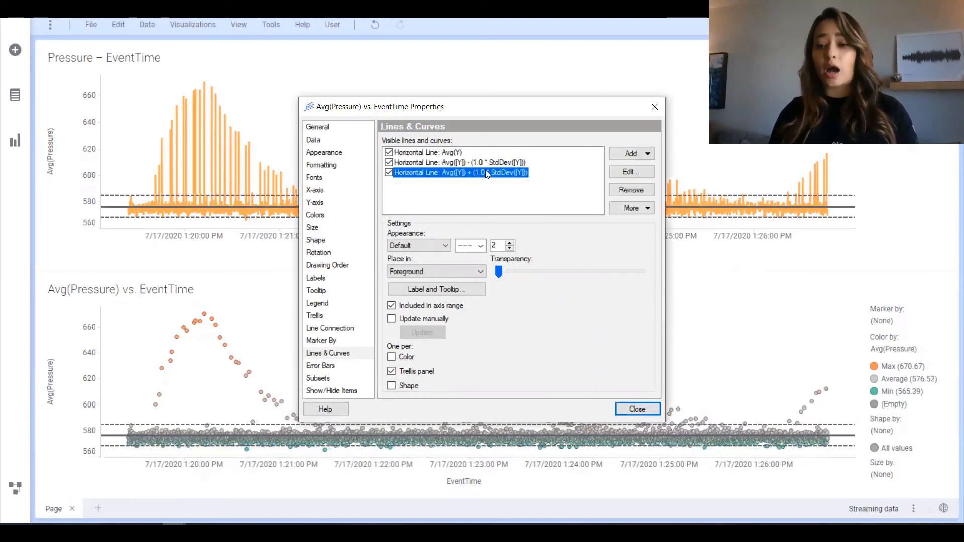
click(630, 172)
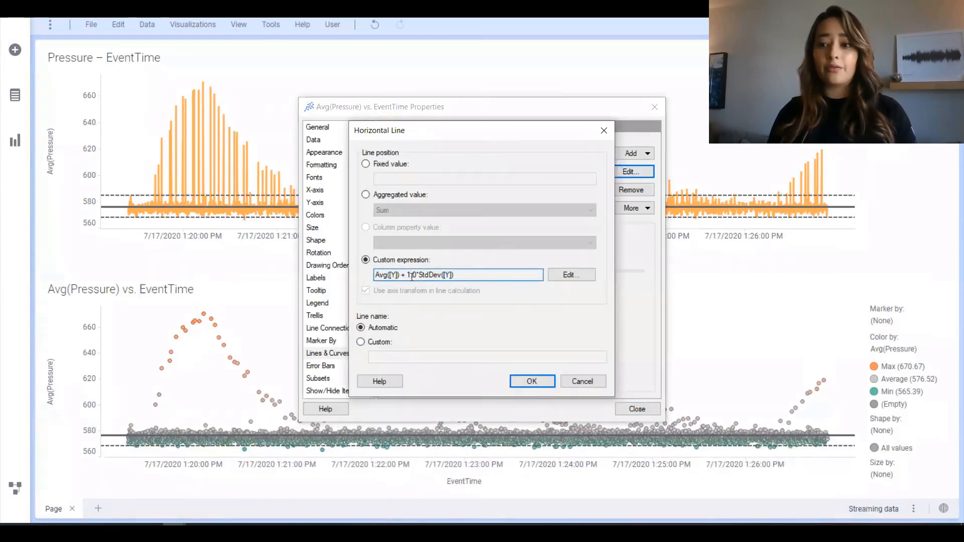
click(557, 277)
click(271, 322)
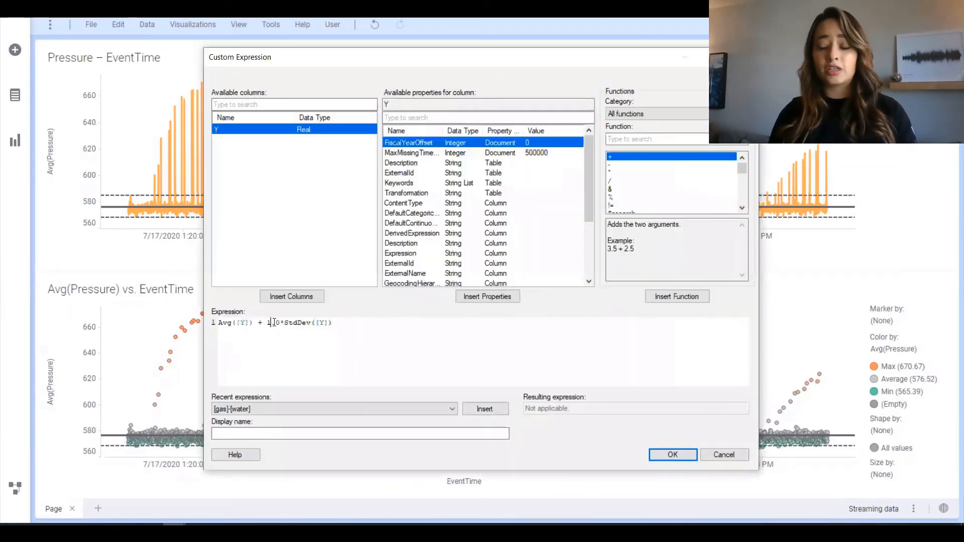
key(BackSpace)
text(2)
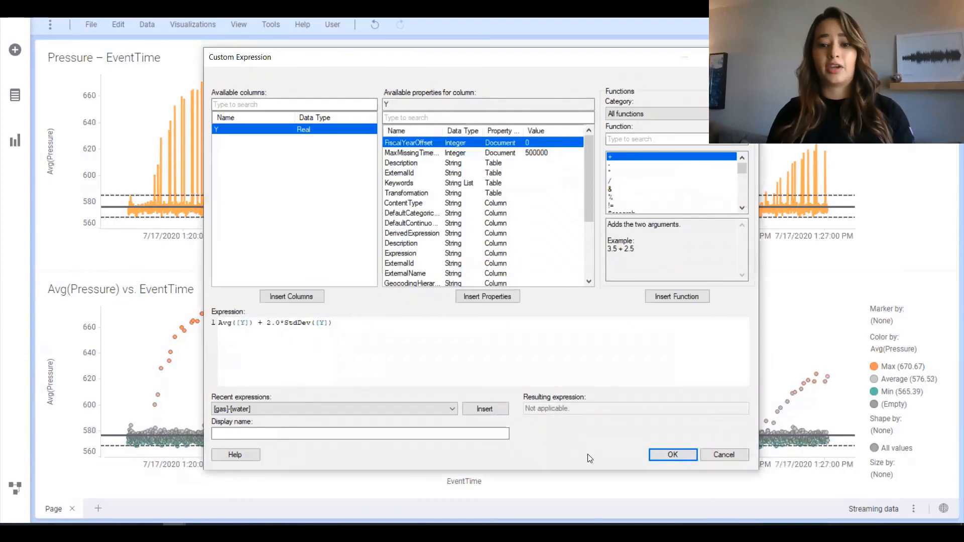
click(685, 453)
click(531, 382)
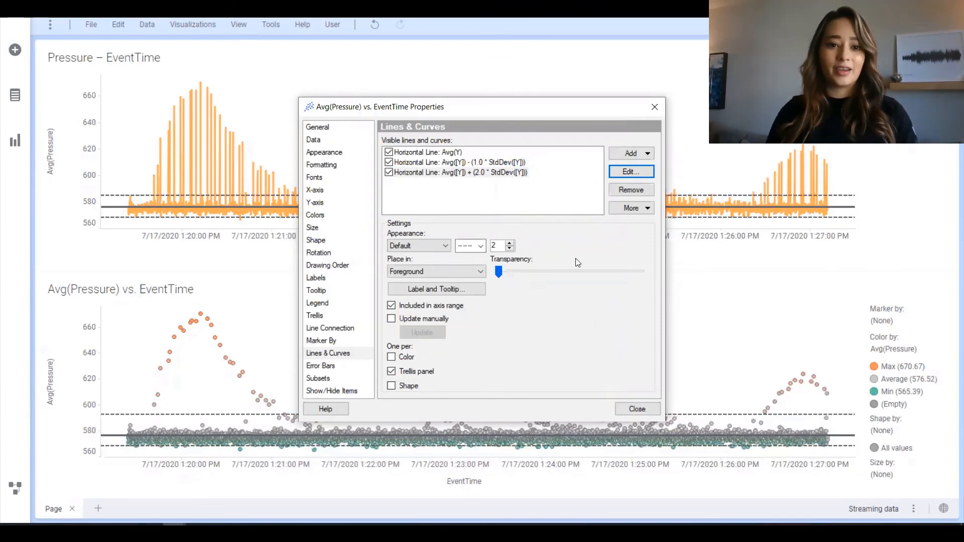
click(655, 107)
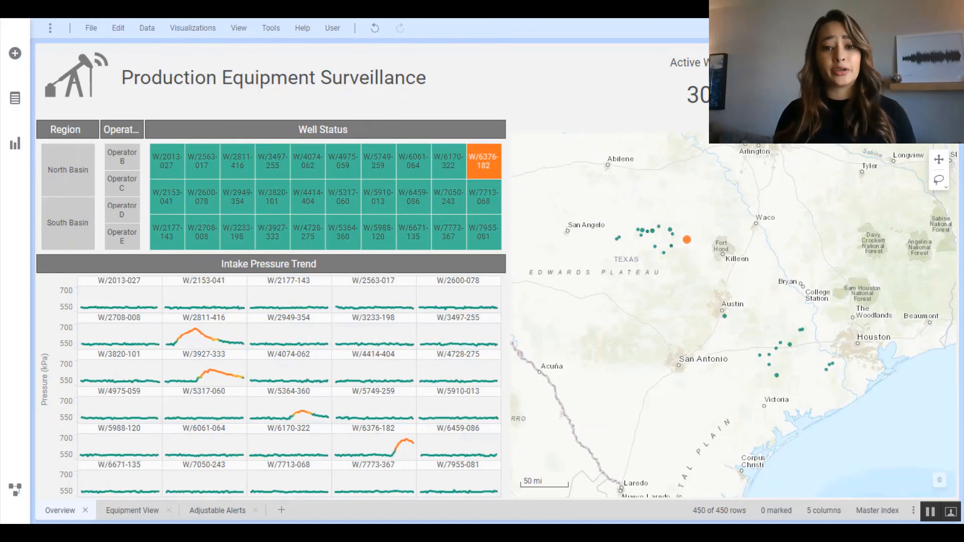
- Examine the Production Equipment Surveillance dashboard for the North Basin wells, and for the South Basin wells
click(78, 162)
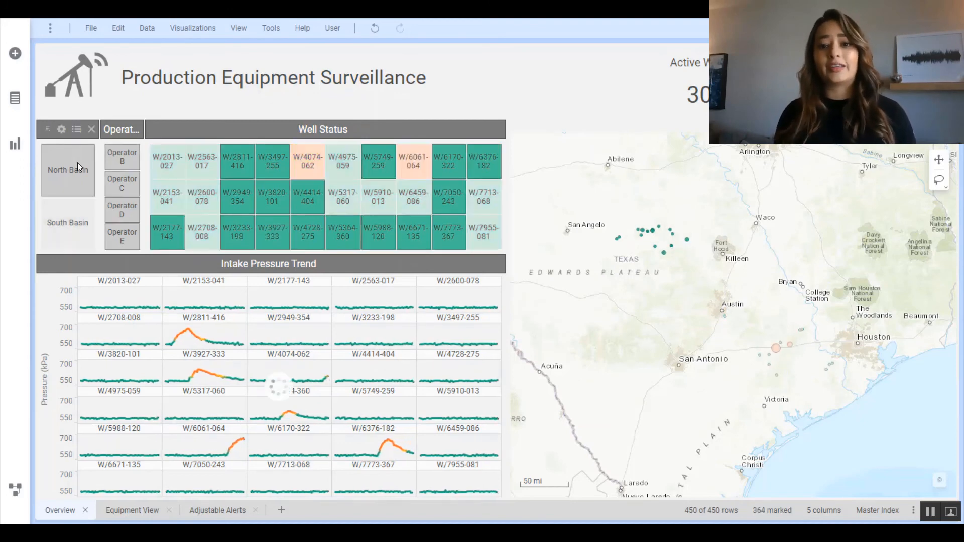
click(78, 236)
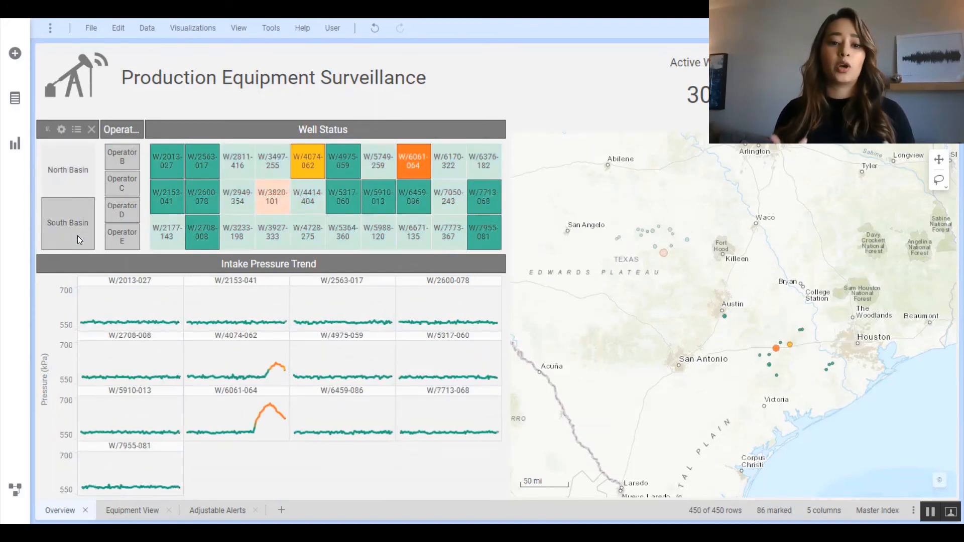
- Mark well W/6061-064 in Well Status, clear that marking, and mark the group of wells east of San Angelo on the map
click(411, 172)
click(558, 202)
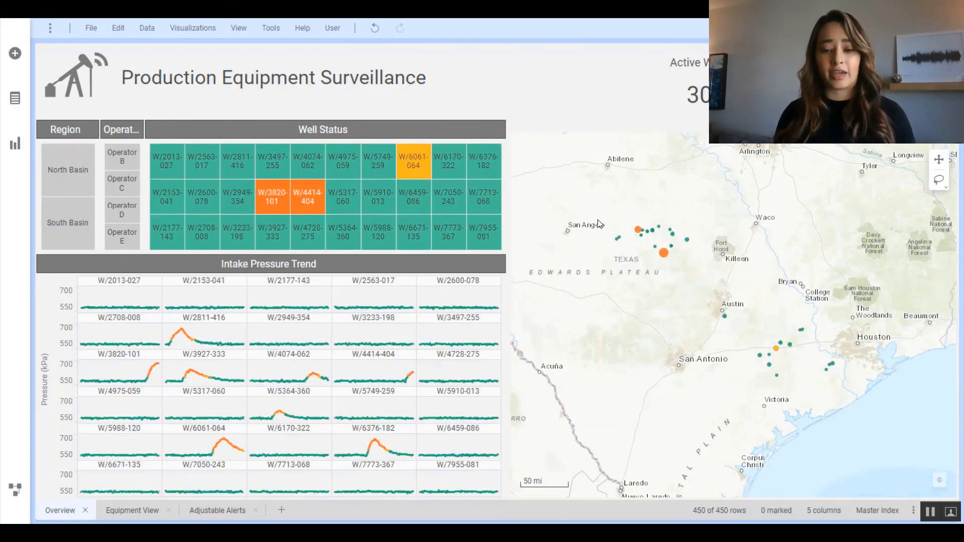
mouse_move(599, 223)
mouse_down()
mouse_move(653, 260)
mouse_move(636, 211)
mouse_up()
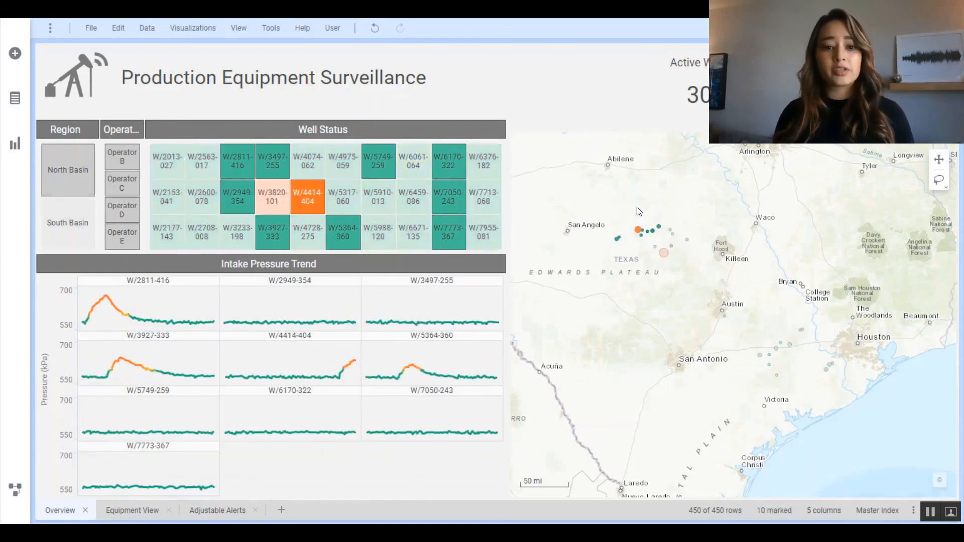